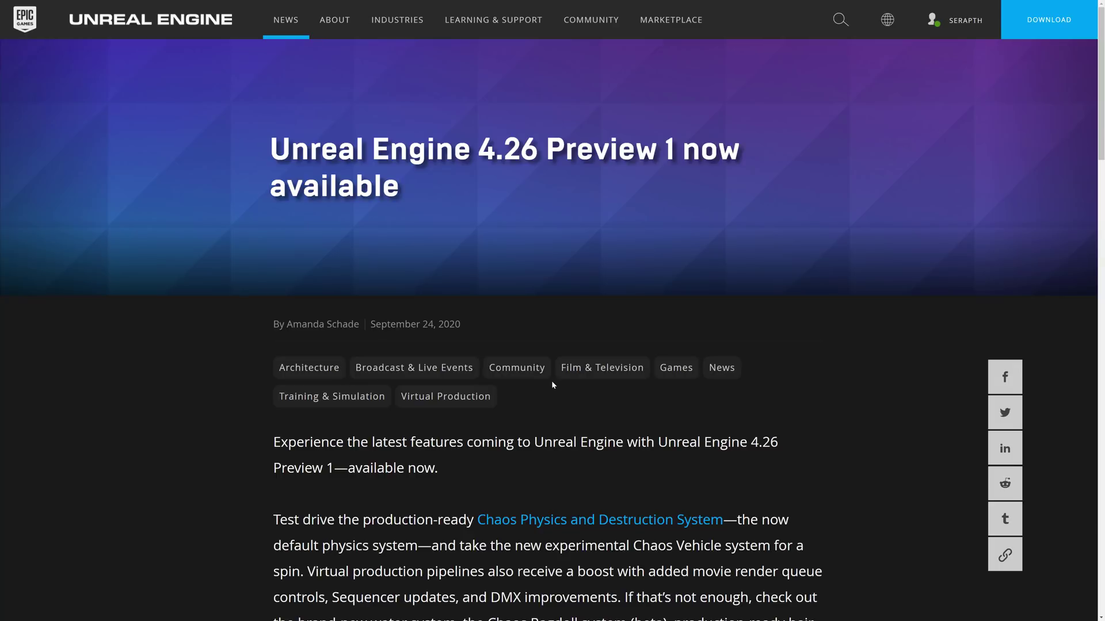
Leave the 4.26 Preview 1 announcement and return to the Chaos project in Unreal Editor
{"action": "key", "text": "alt+Tab"}
{"action": "key", "text": "alt+Tab"}
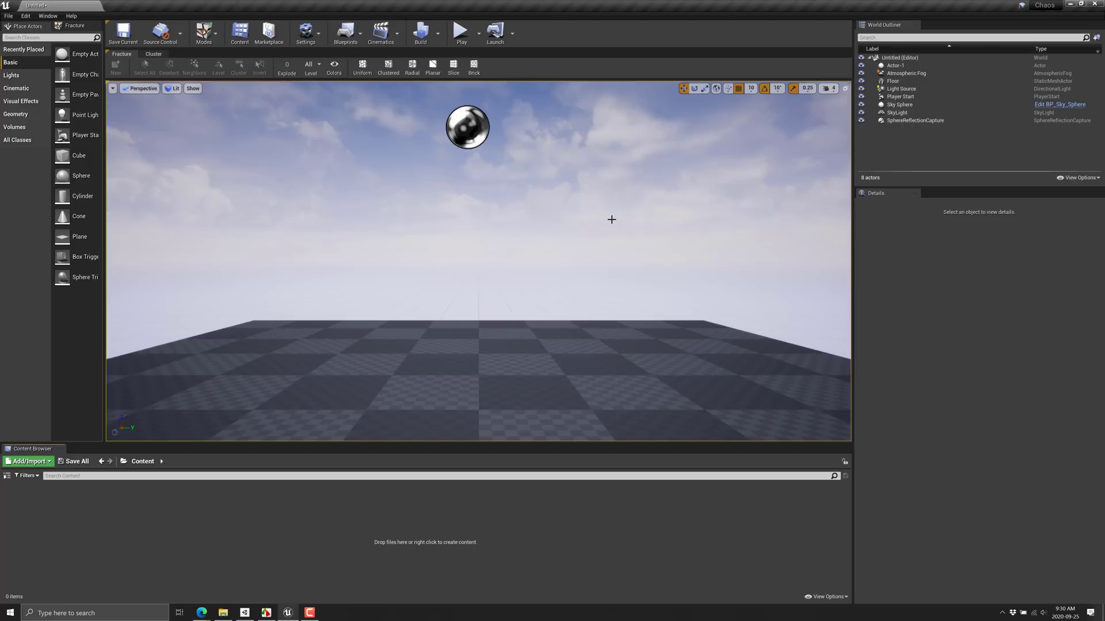
{"action": "left_click", "coordinate": [26, 16]}
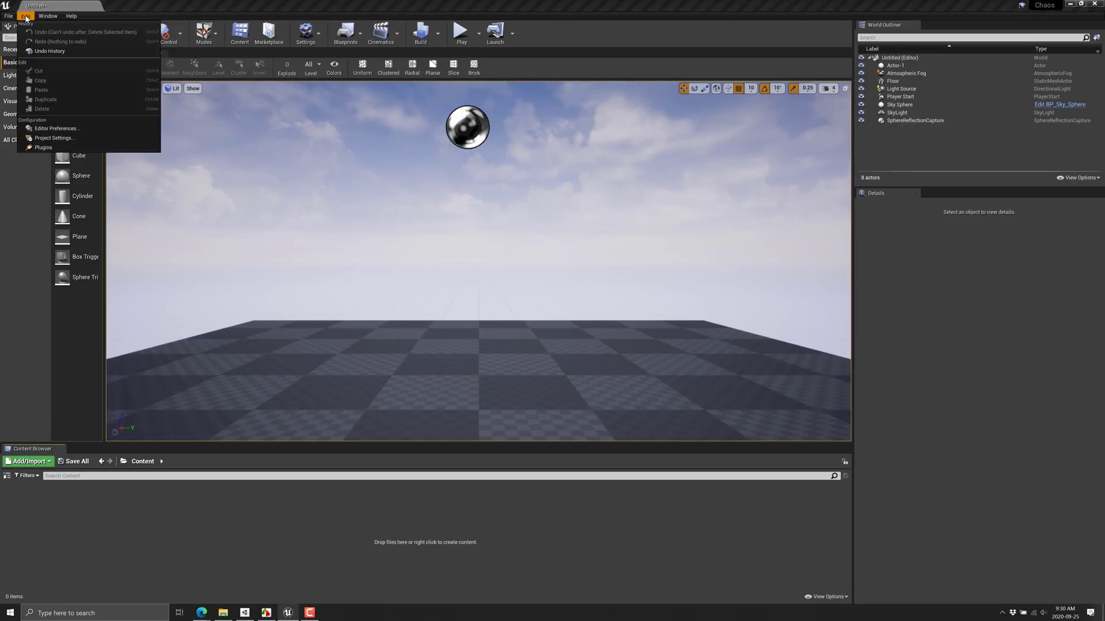
{"action": "left_click", "coordinate": [52, 147]}
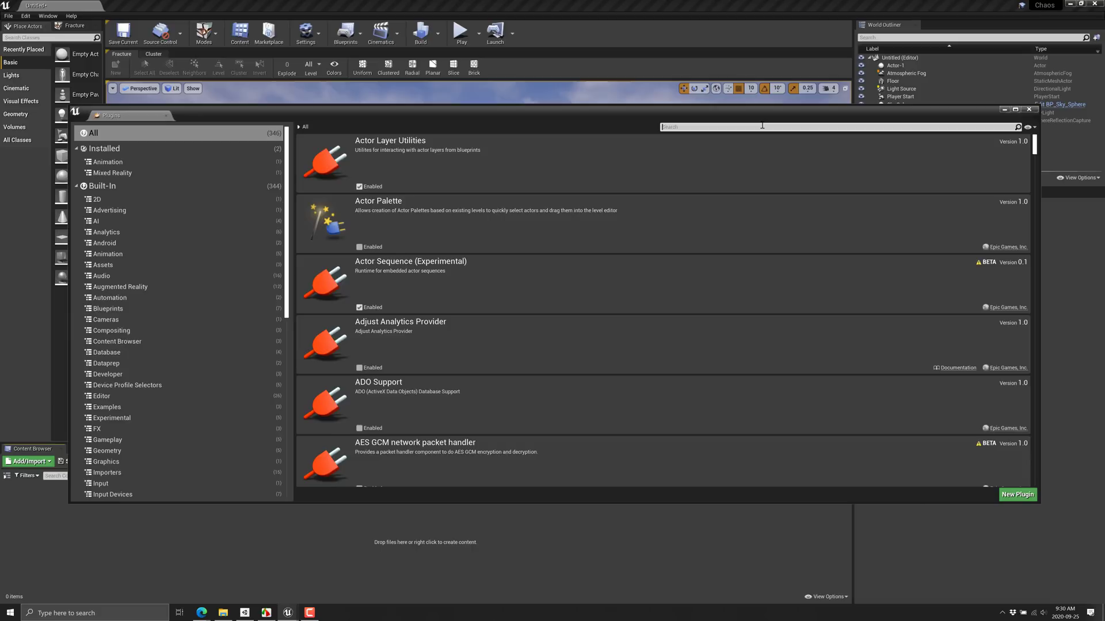
{"action": "type", "text": "chaos"}
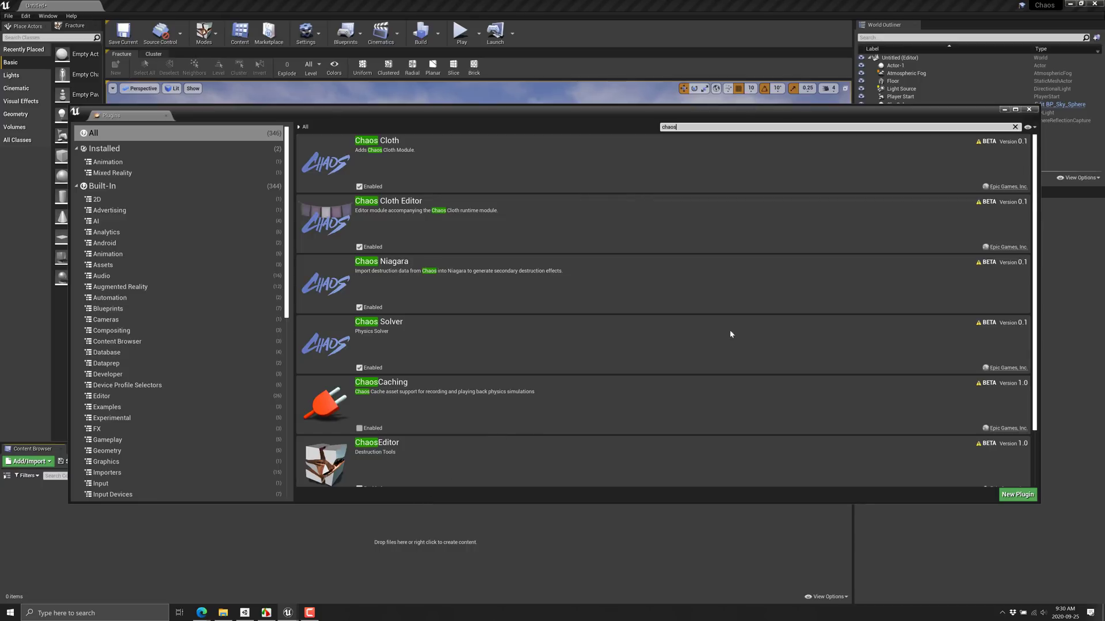
{"action": "scroll", "coordinate": [496, 387], "scroll_direction": "down", "scroll_amount": 3}
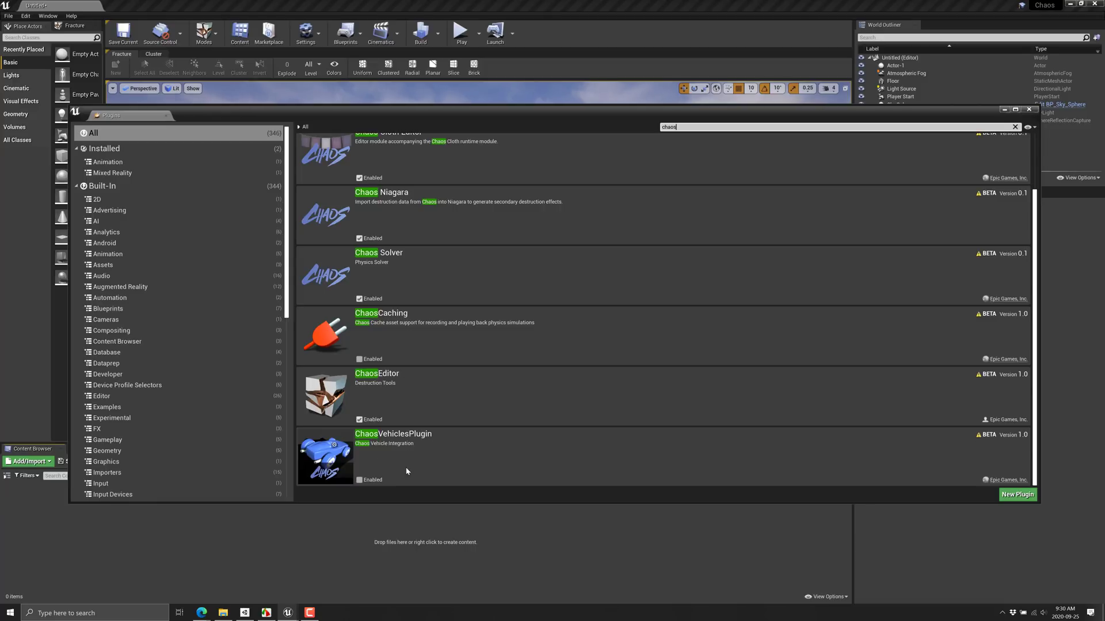
{"action": "scroll", "coordinate": [624, 444], "scroll_direction": "up", "scroll_amount": 2}
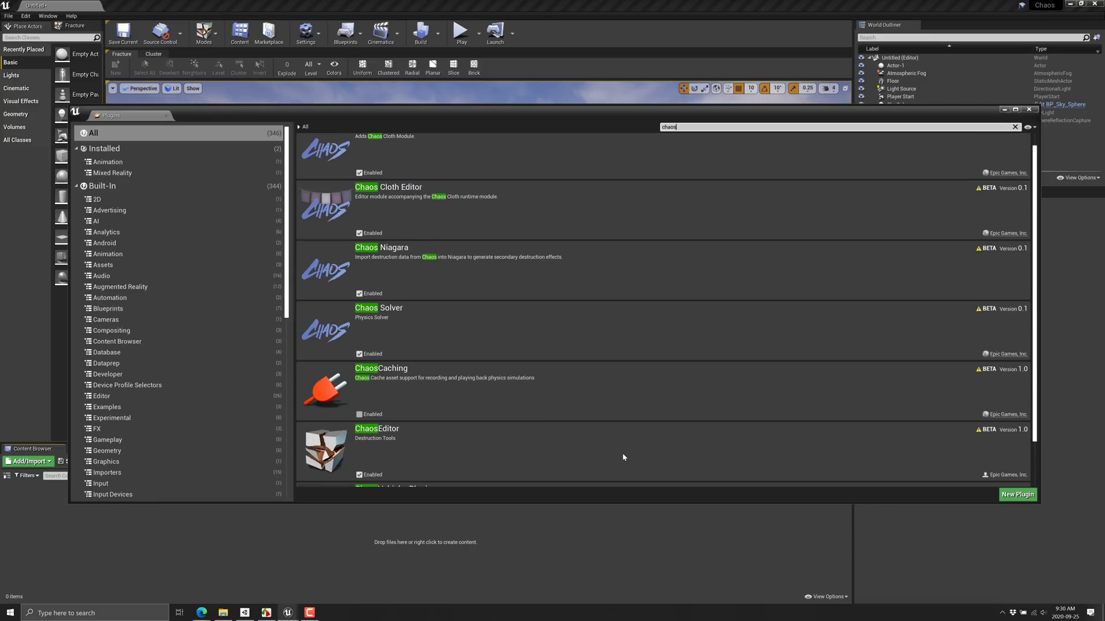
{"action": "scroll", "coordinate": [617, 460], "scroll_direction": "up", "scroll_amount": 1}
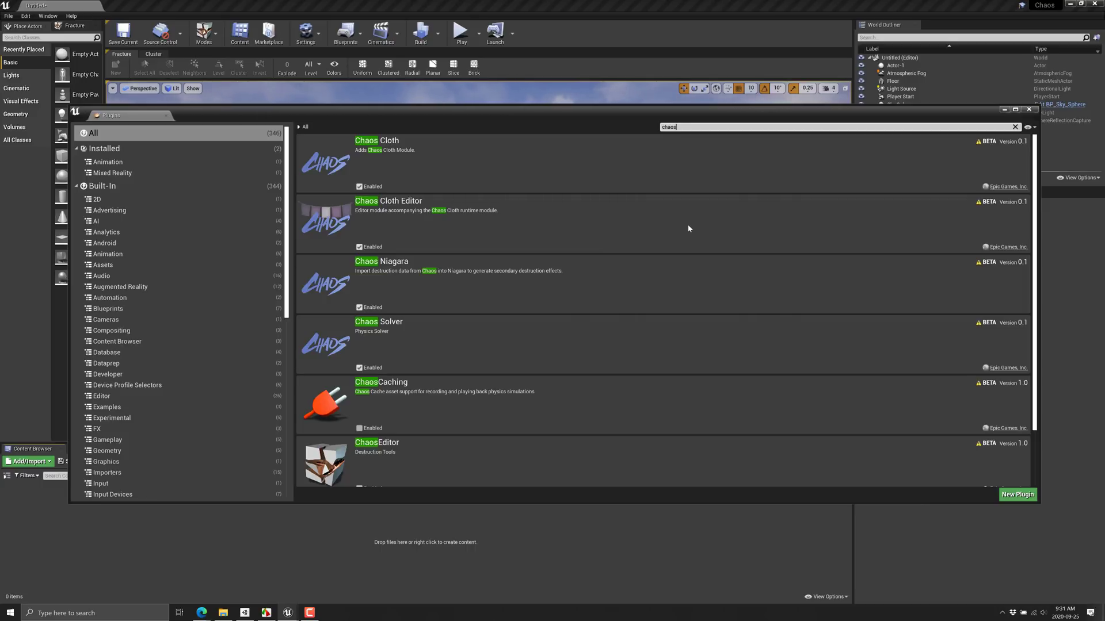
Close the plugin manager and create a new Chaos Solver asset in the Content Browser
{"action": "left_click", "coordinate": [1028, 109]}
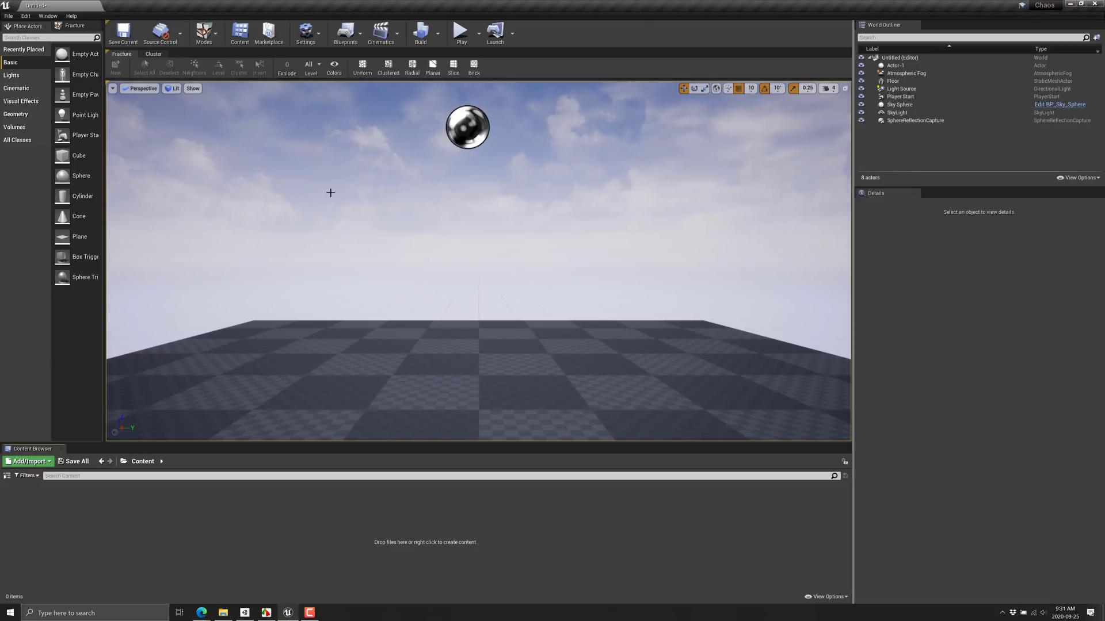
{"action": "right_click", "coordinate": [171, 528]}
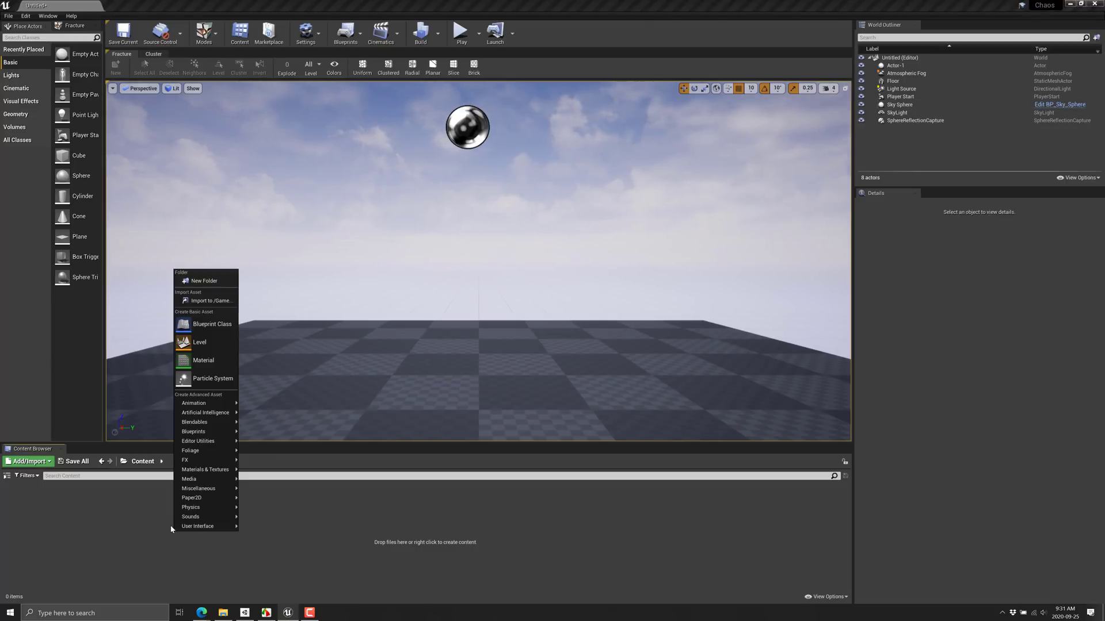
{"action": "mouse_move", "coordinate": [219, 510]}
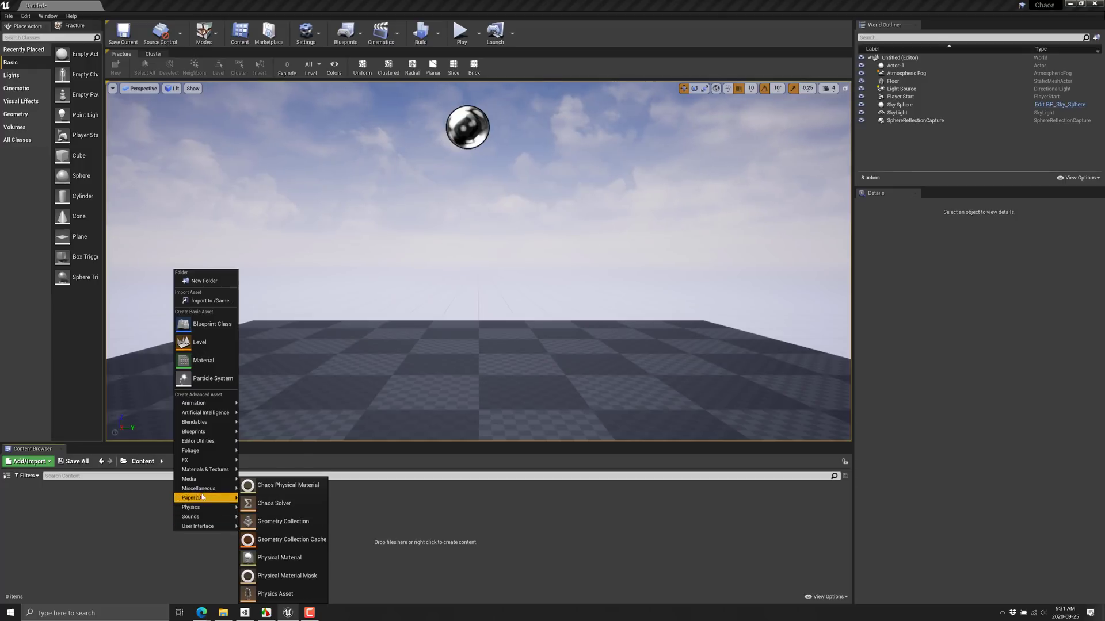
{"action": "left_click", "coordinate": [272, 504]}
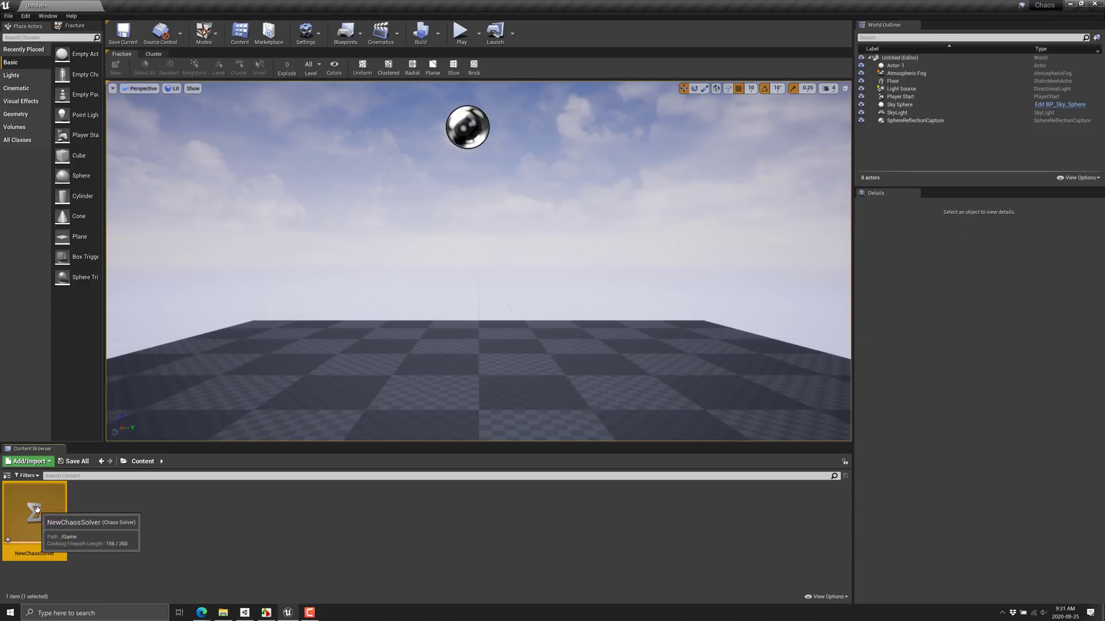
Place the NewChaosSolver actor in the level above the floor
{"action": "left_click_drag", "start_coordinate": [34, 515], "coordinate": [592, 308]}
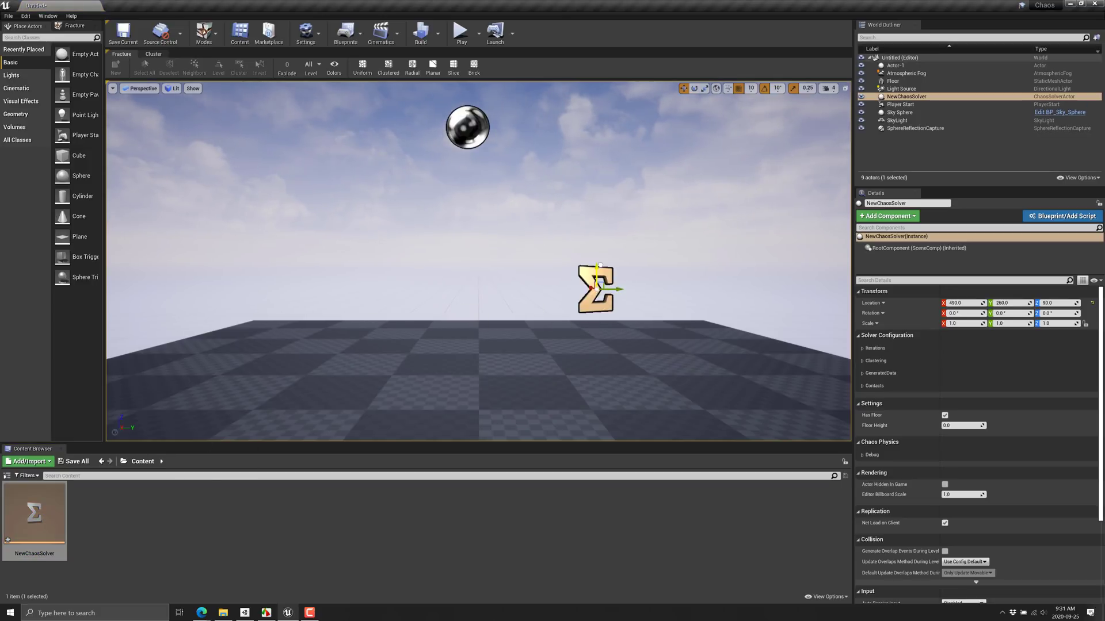
{"action": "scroll", "coordinate": [1016, 481], "scroll_direction": "down", "scroll_amount": 3}
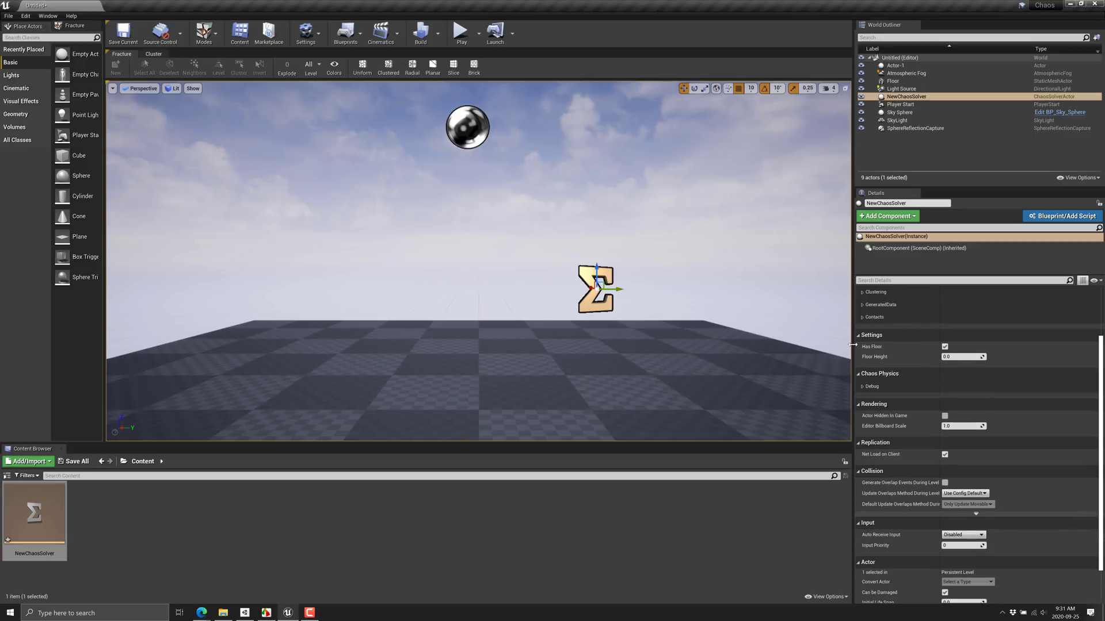
{"action": "scroll", "coordinate": [1005, 371], "scroll_direction": "up", "scroll_amount": 1}
{"action": "scroll", "coordinate": [1005, 368], "scroll_direction": "up", "scroll_amount": 3}
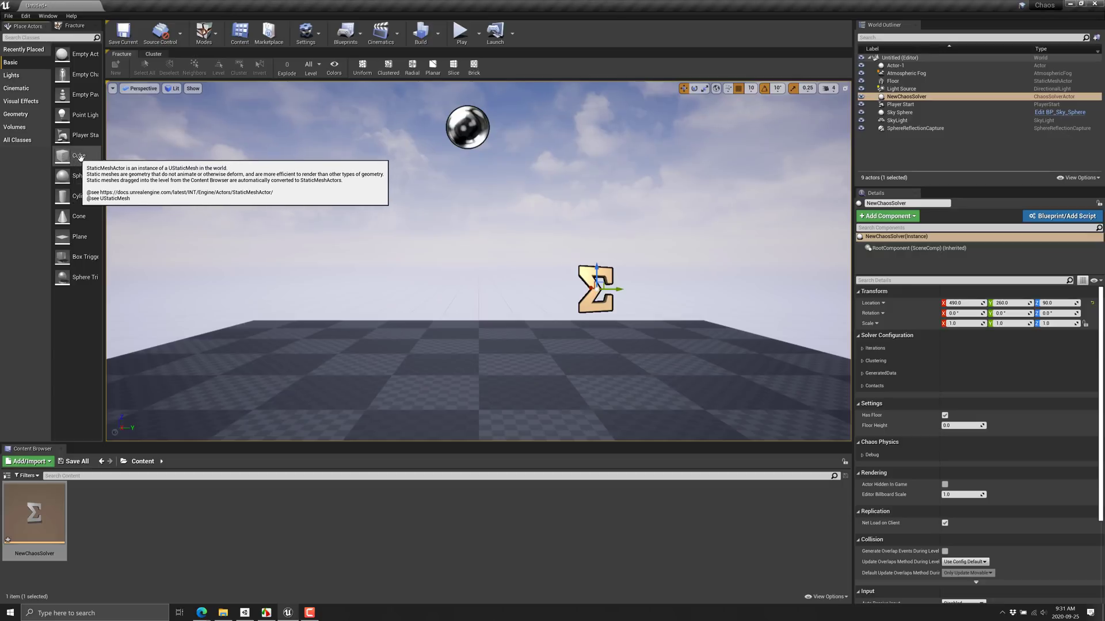
Drop a cube near the solver and convert it into Cube_GeometryCollection at 150, -10, 80
{"action": "left_click_drag", "start_coordinate": [63, 155], "coordinate": [473, 289]}
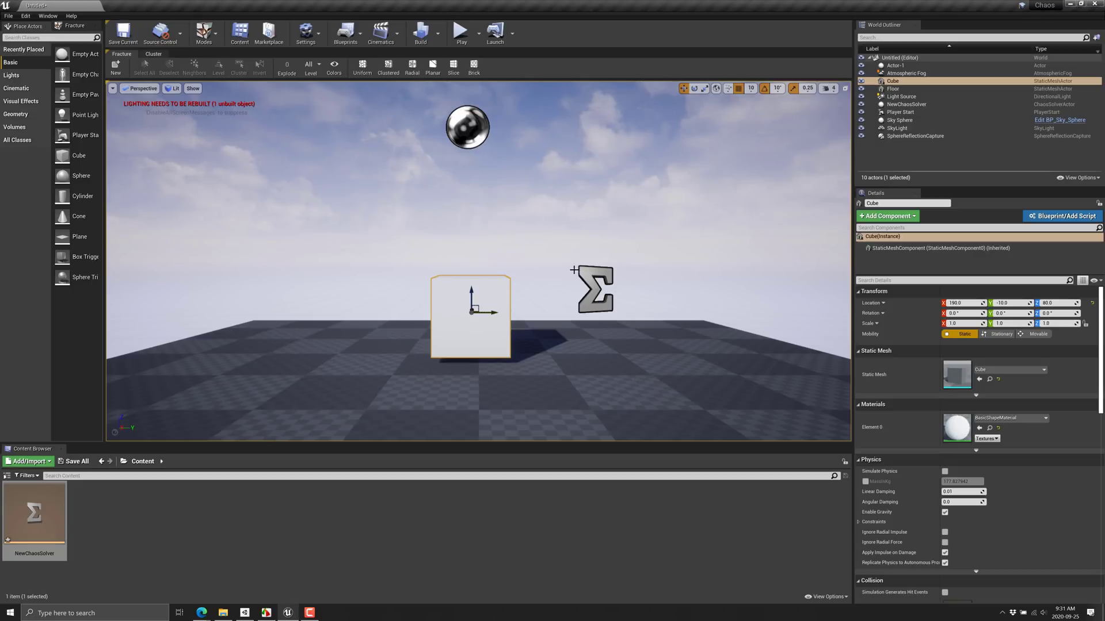
{"action": "left_click", "coordinate": [206, 30]}
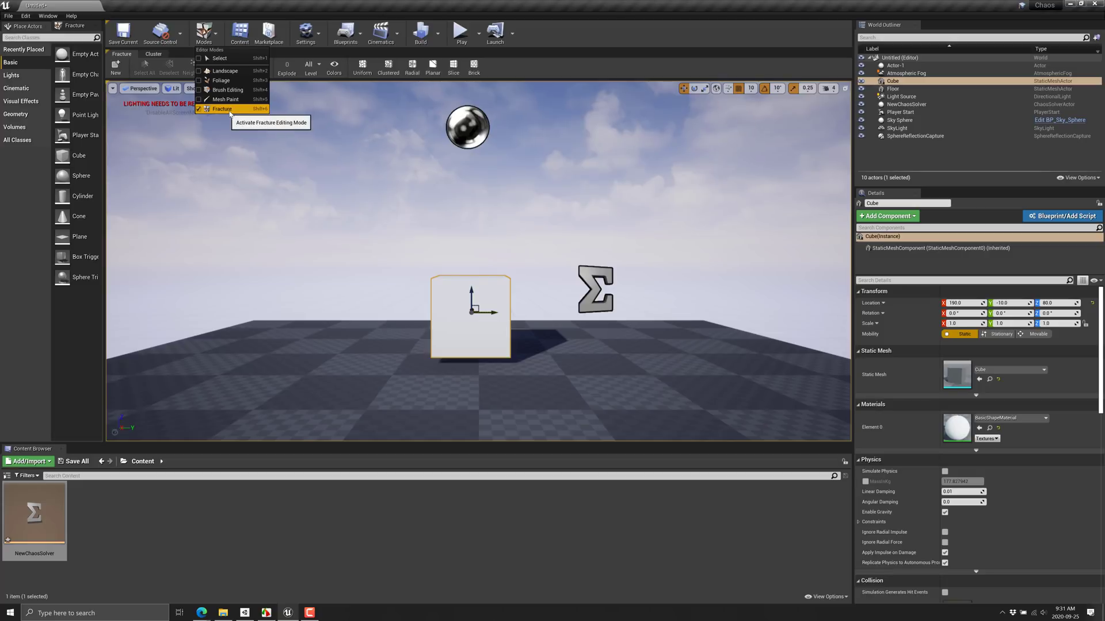
{"action": "left_click", "coordinate": [264, 249]}
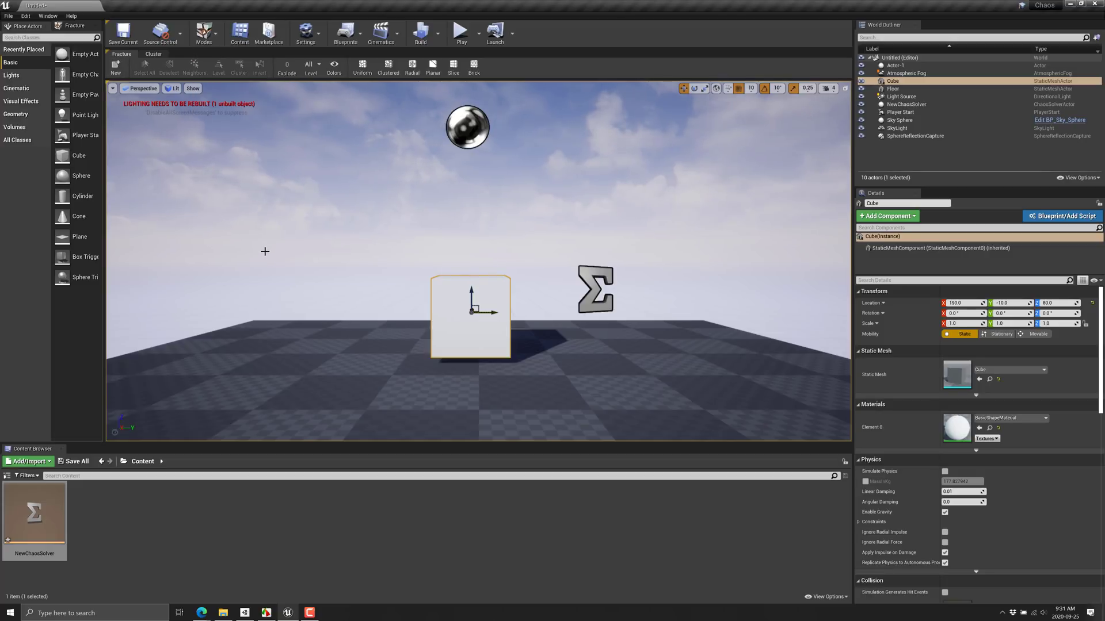
{"action": "left_click", "coordinate": [263, 249]}
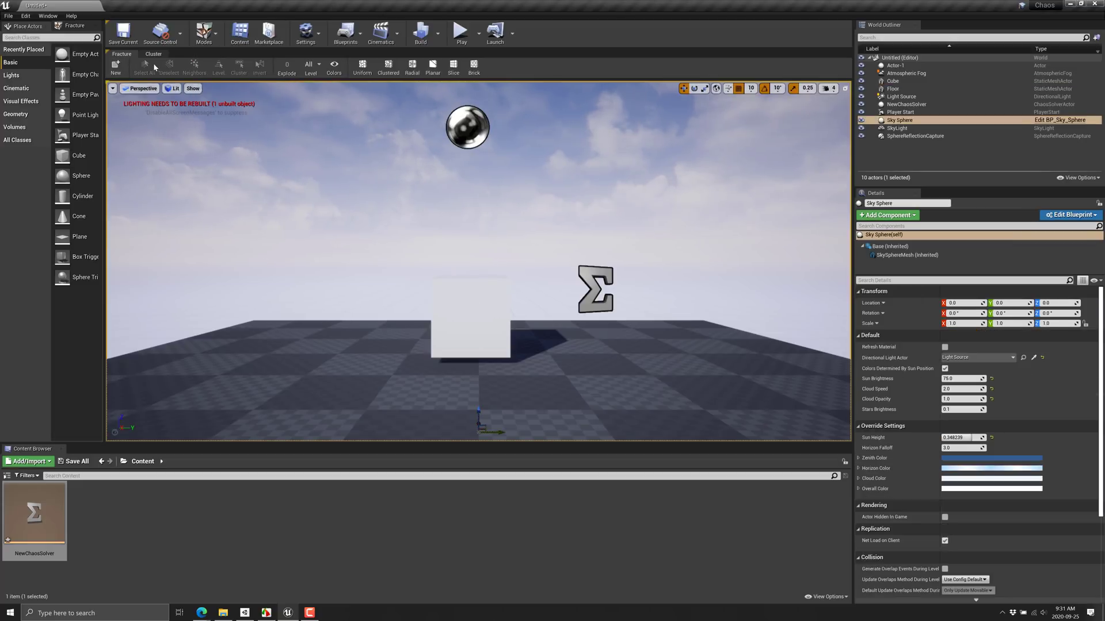
{"action": "left_click", "coordinate": [489, 315]}
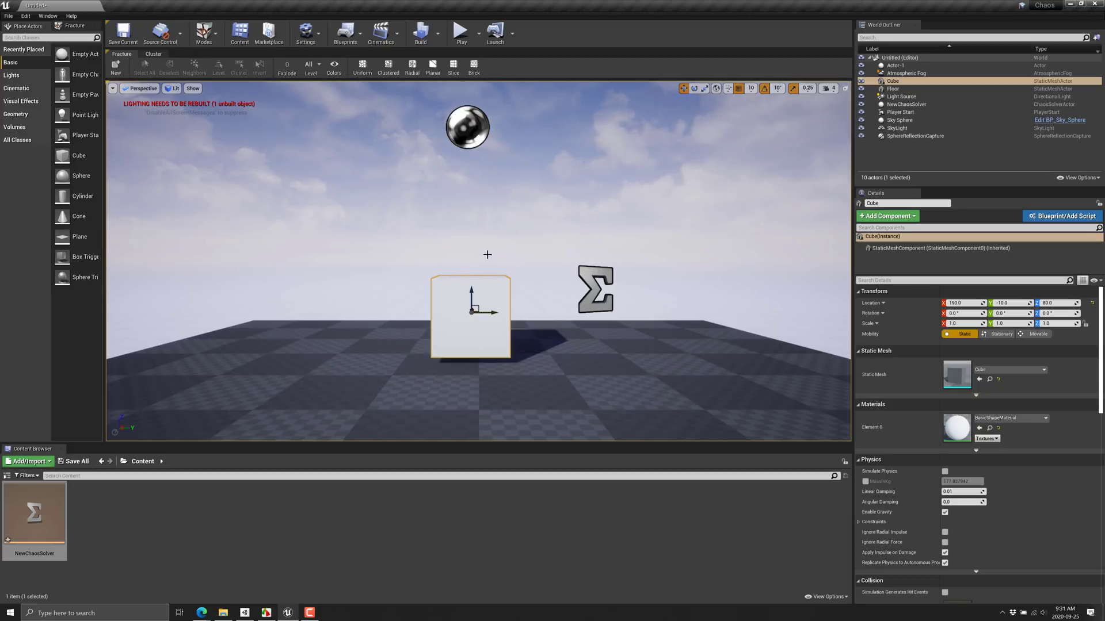
{"action": "left_click", "coordinate": [115, 66]}
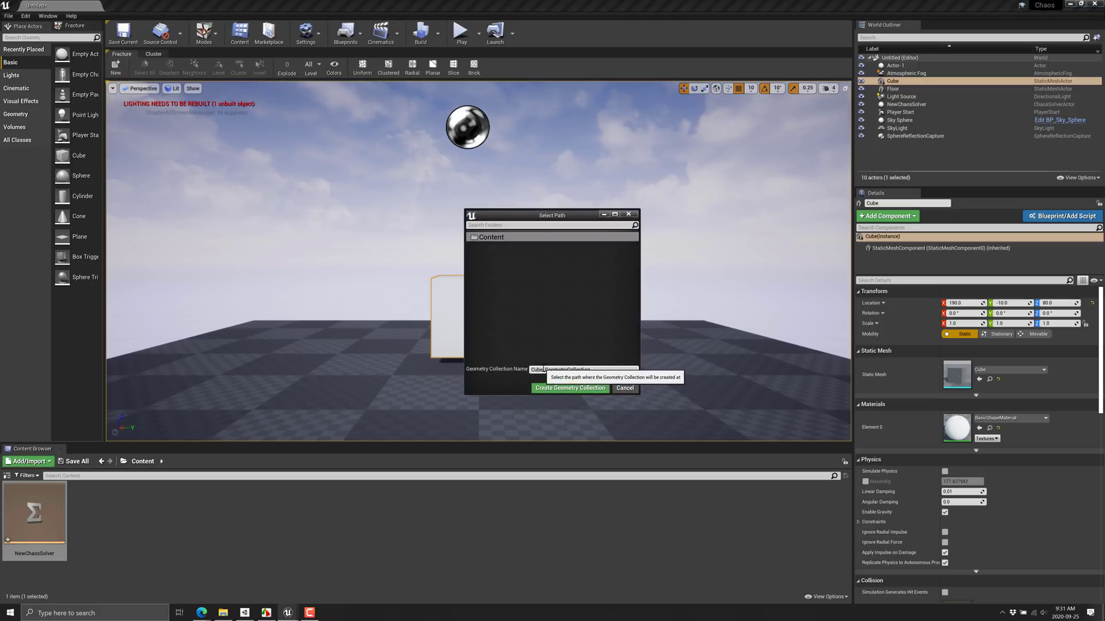
{"action": "left_click", "coordinate": [580, 388]}
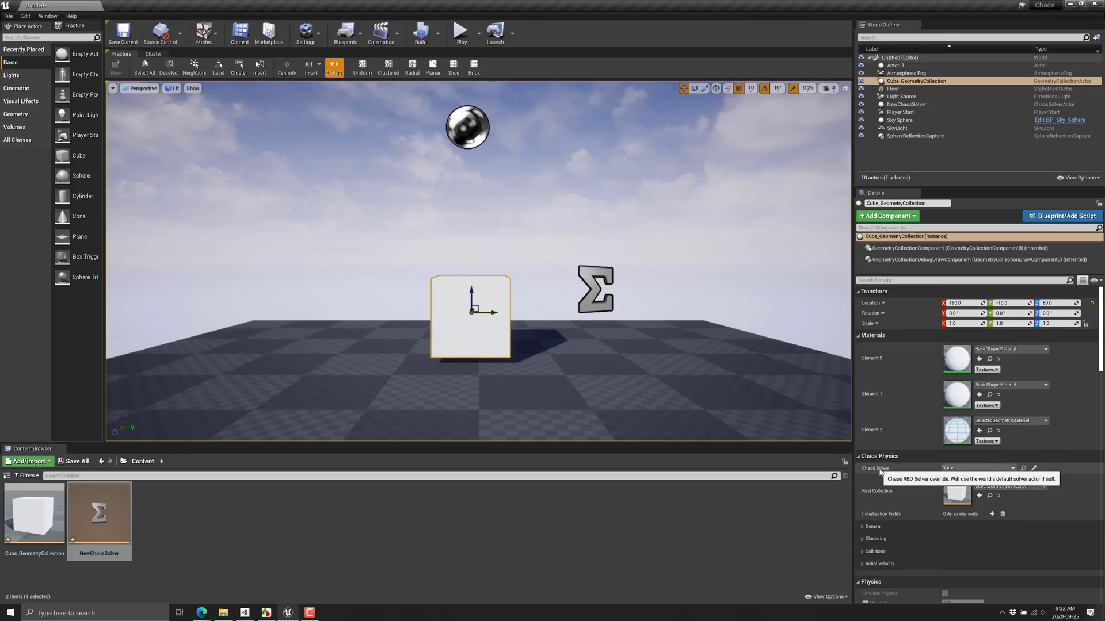
Assign NewChaosSolver as the cube geometry collection's Chaos Solver with the eyedropper
{"action": "key", "text": "shift+6"}
{"action": "left_click", "coordinate": [1034, 470]}
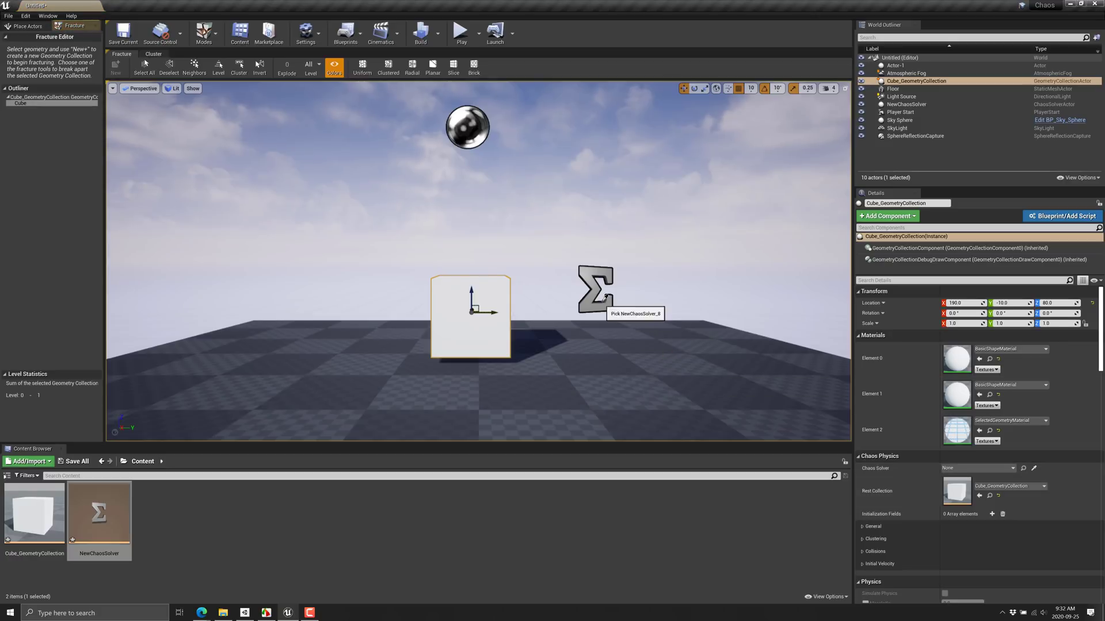
{"action": "left_click", "coordinate": [596, 291]}
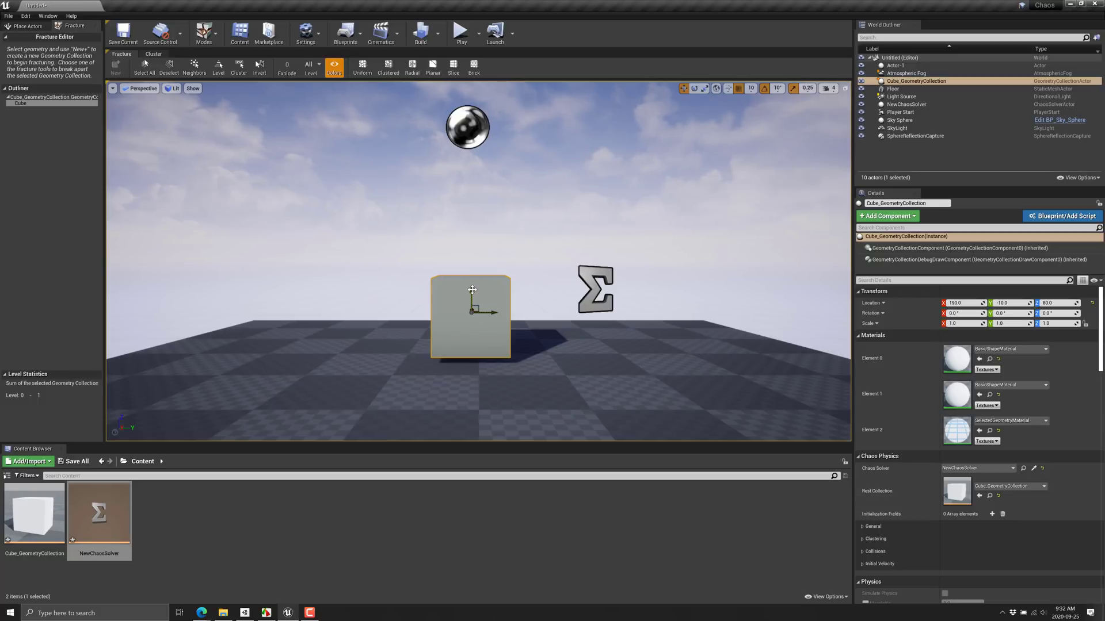
Raise the cube, test-play its drop onto the floor, then lift it to Z 220
{"action": "left_click_drag", "start_coordinate": [471, 292], "coordinate": [474, 248]}
{"action": "left_click", "coordinate": [460, 36]}
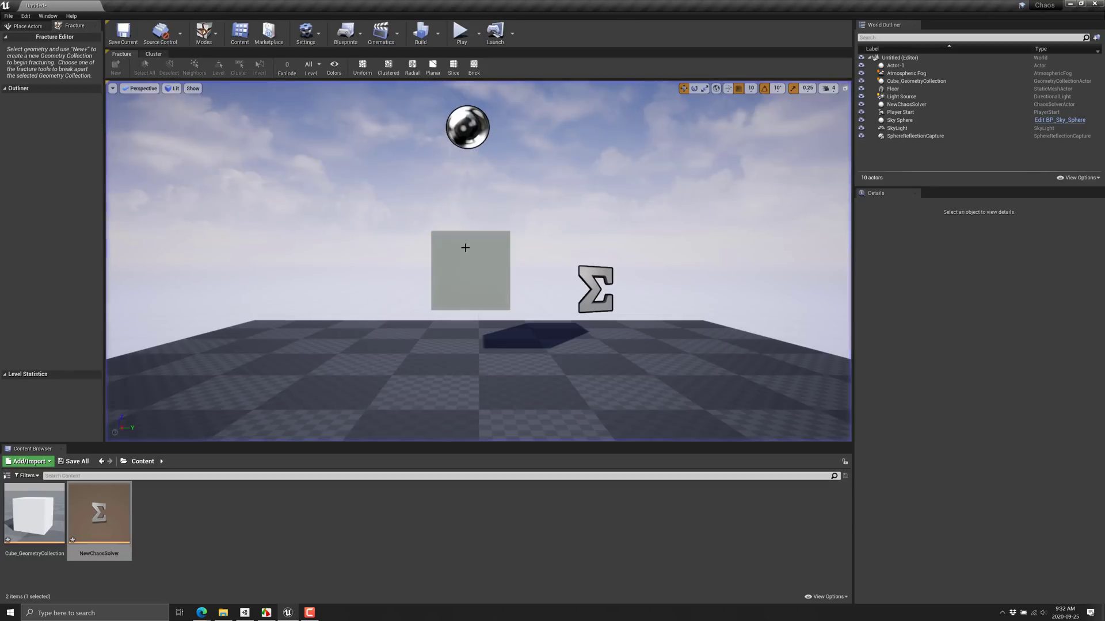
{"action": "left_click", "coordinate": [465, 248]}
{"action": "left_click_drag", "start_coordinate": [478, 249], "coordinate": [477, 185]}
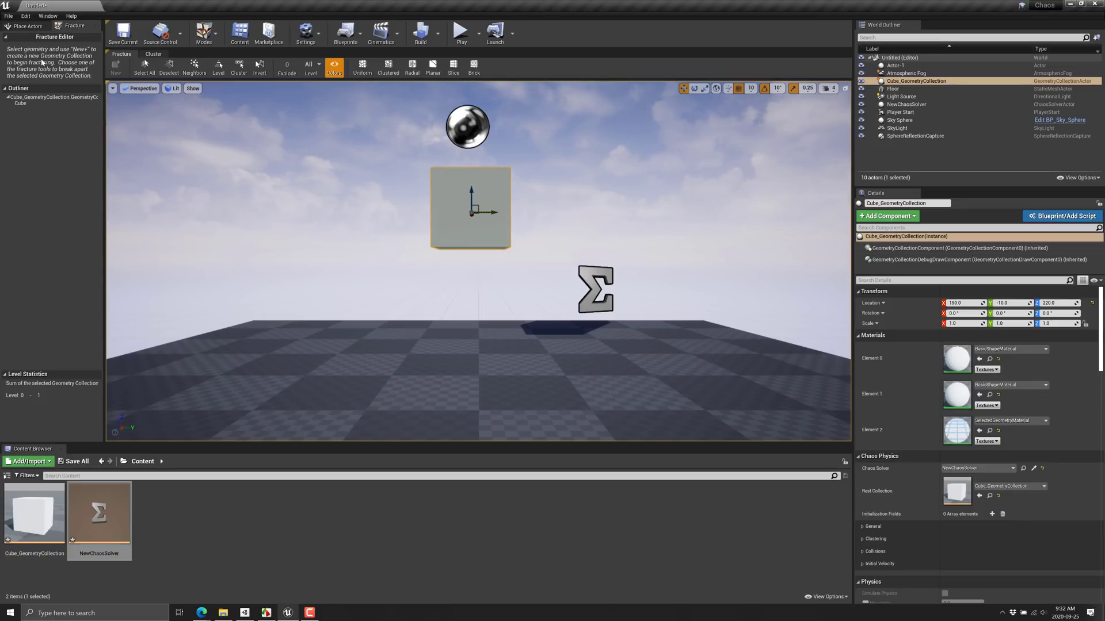
Select the cube root, choose Uniform Voronoi with 20 sites, and change the random seed
{"action": "left_click", "coordinate": [25, 104]}
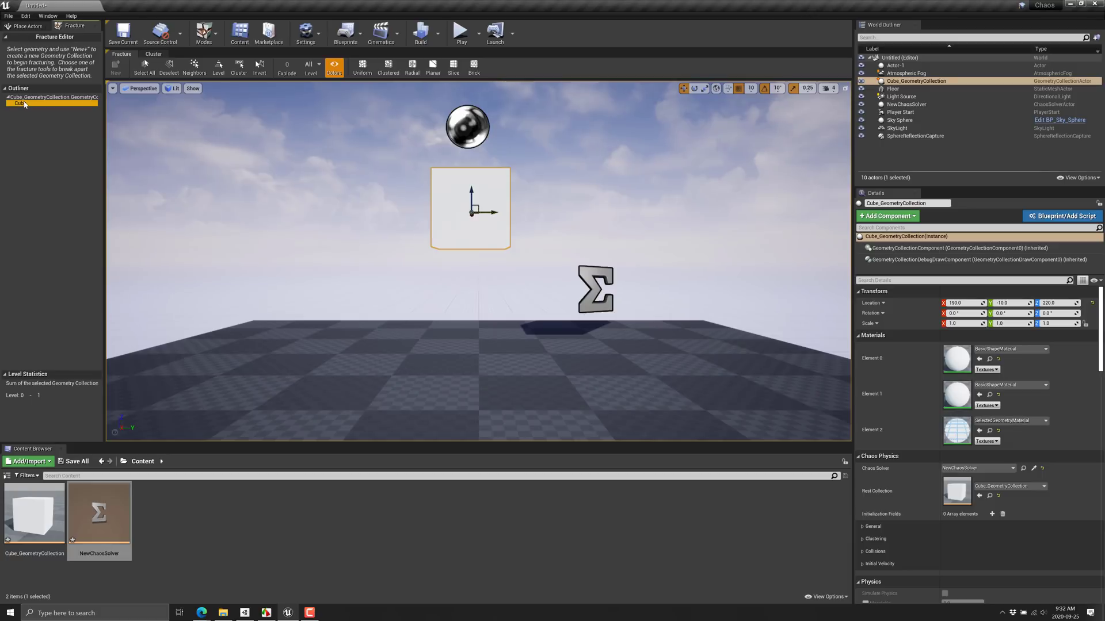
{"action": "left_click", "coordinate": [362, 65]}
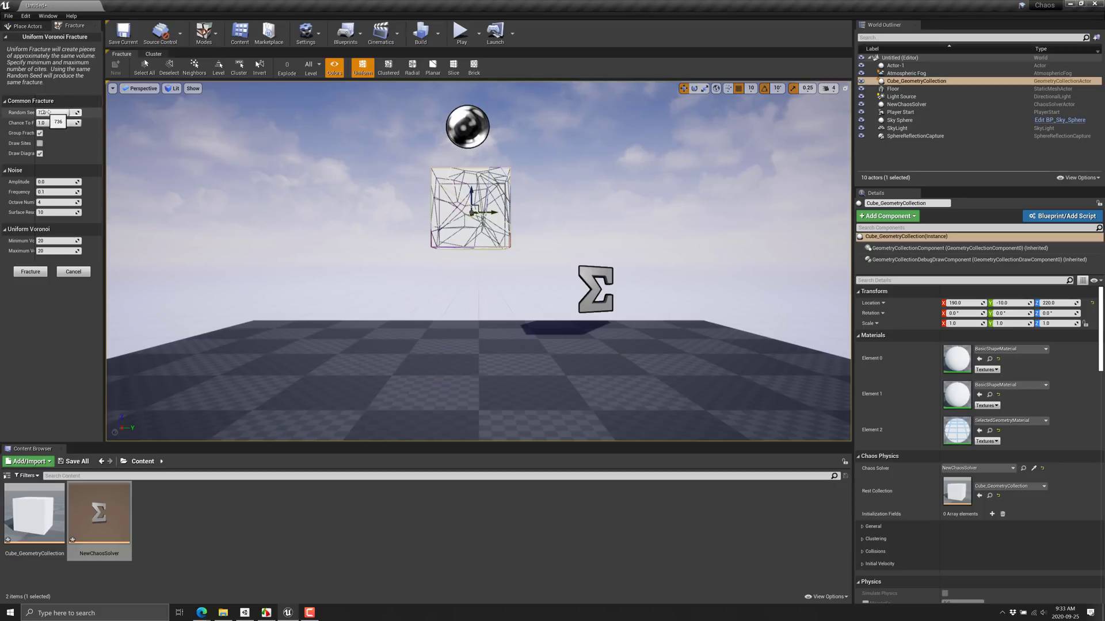
{"action": "left_click_drag", "start_coordinate": [45, 112], "coordinate": [206, 108]}
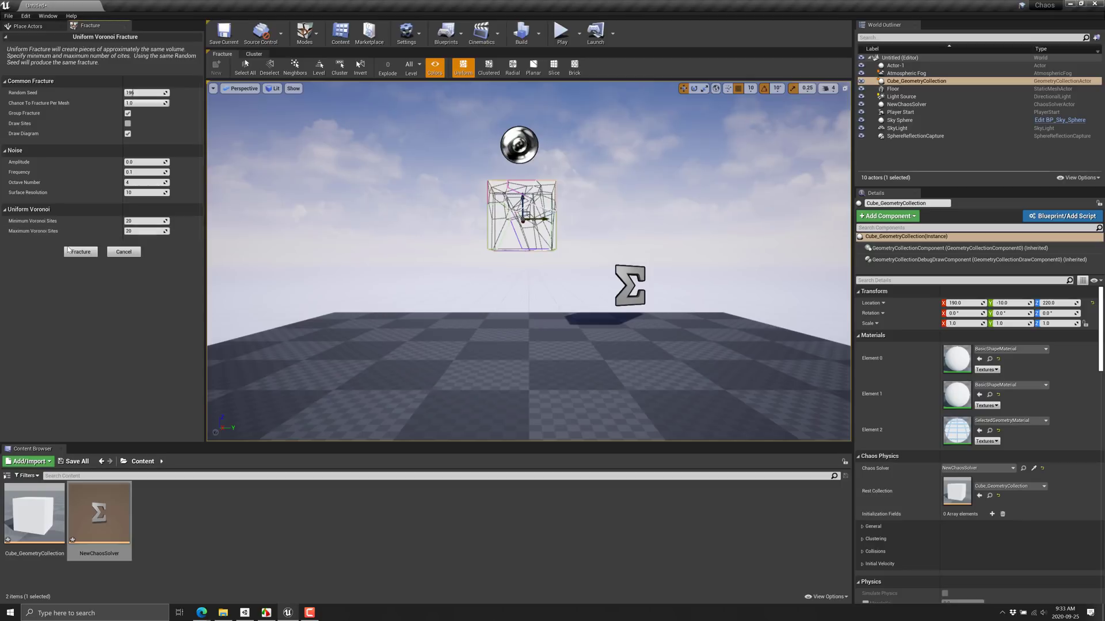
Apply the Voronoi fracture and inspect the fragments Cube_11, Cube_8 and Cube_5
{"action": "left_click", "coordinate": [76, 256]}
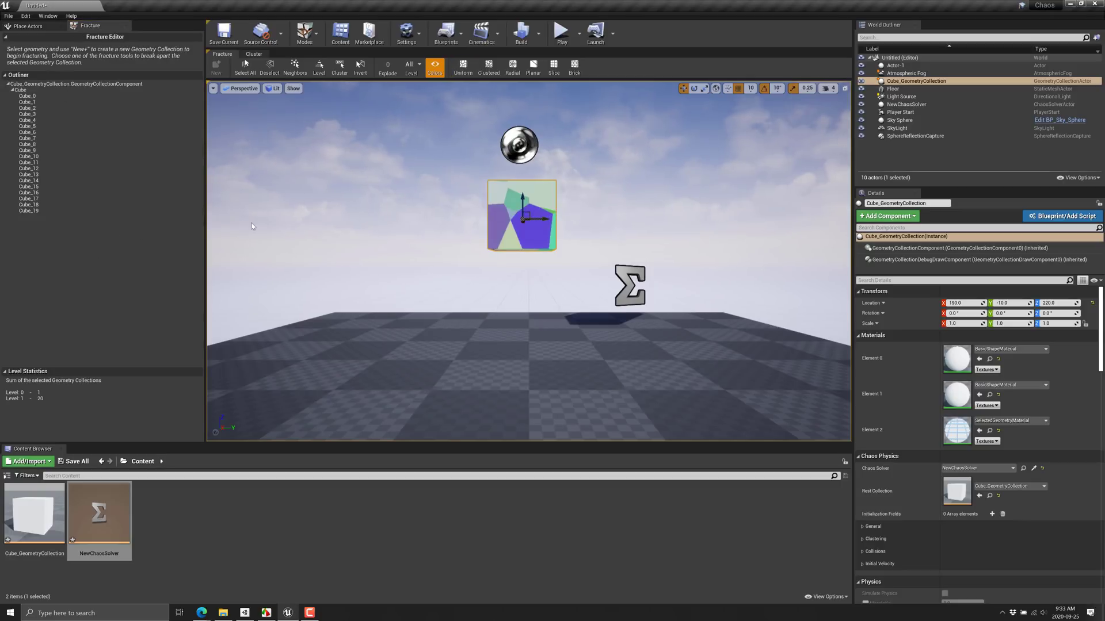
{"action": "left_click", "coordinate": [79, 163]}
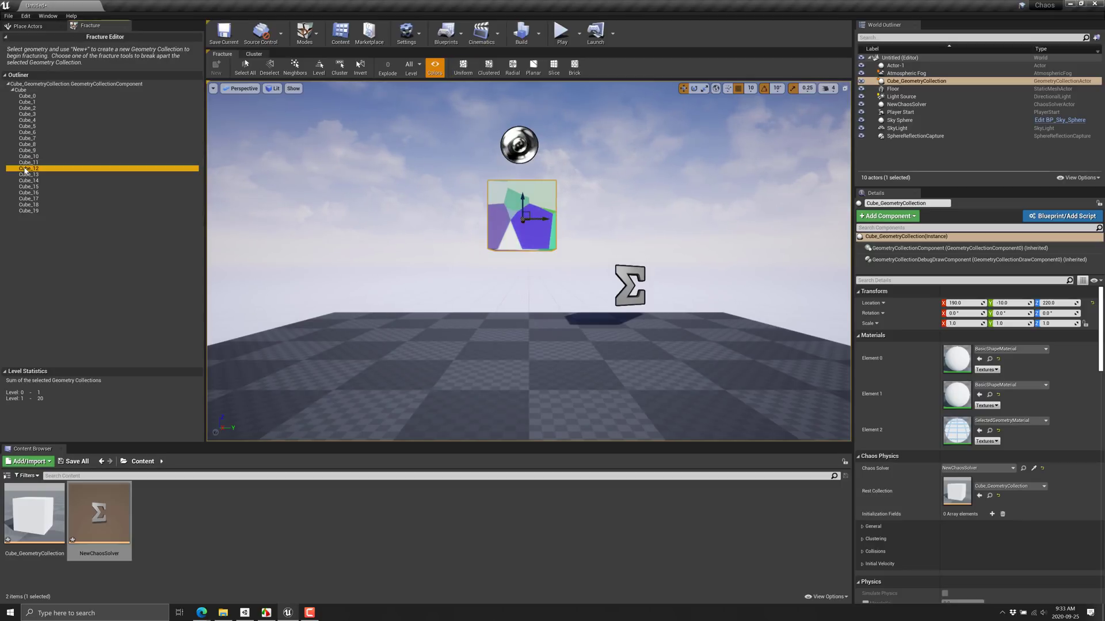
{"action": "left_click", "coordinate": [34, 186]}
{"action": "left_click", "coordinate": [34, 198]}
{"action": "left_click", "coordinate": [35, 162]}
{"action": "left_click", "coordinate": [39, 144]}
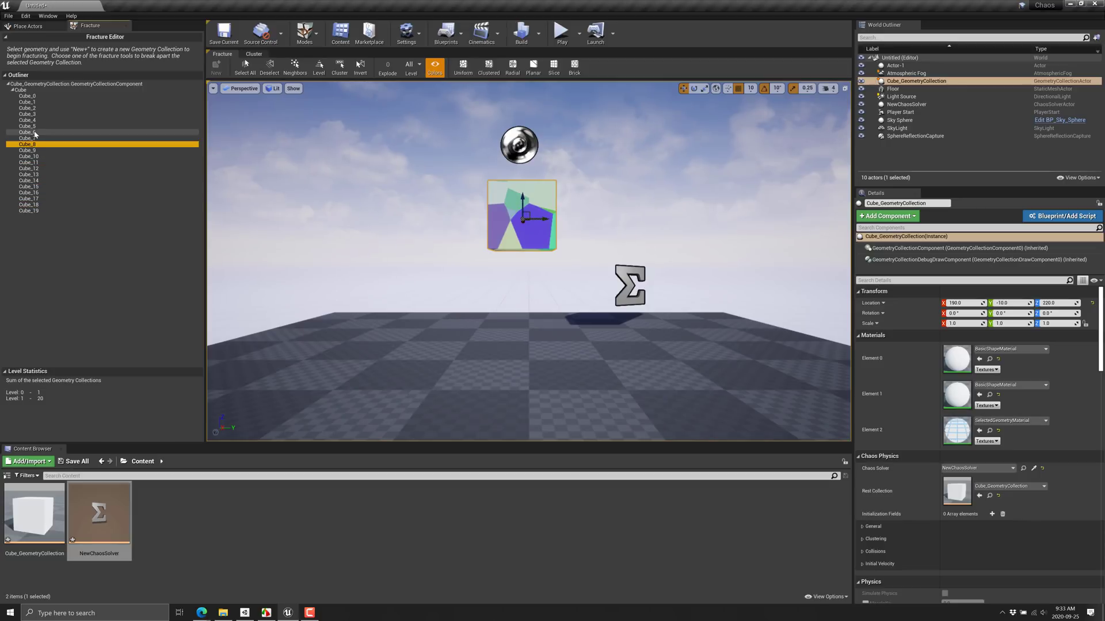
{"action": "left_click", "coordinate": [29, 126]}
Reselect the whole fractured cube, then play-test it shattering on the floor and stop
{"action": "left_click", "coordinate": [25, 90]}
{"action": "left_click", "coordinate": [26, 102]}
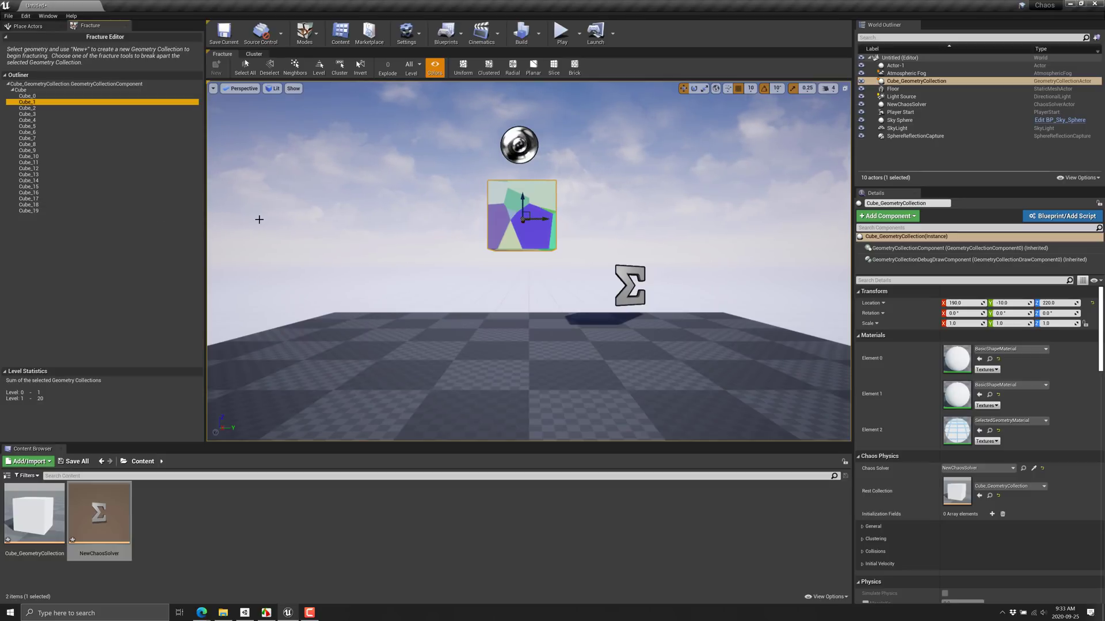
{"action": "left_click", "coordinate": [561, 32]}
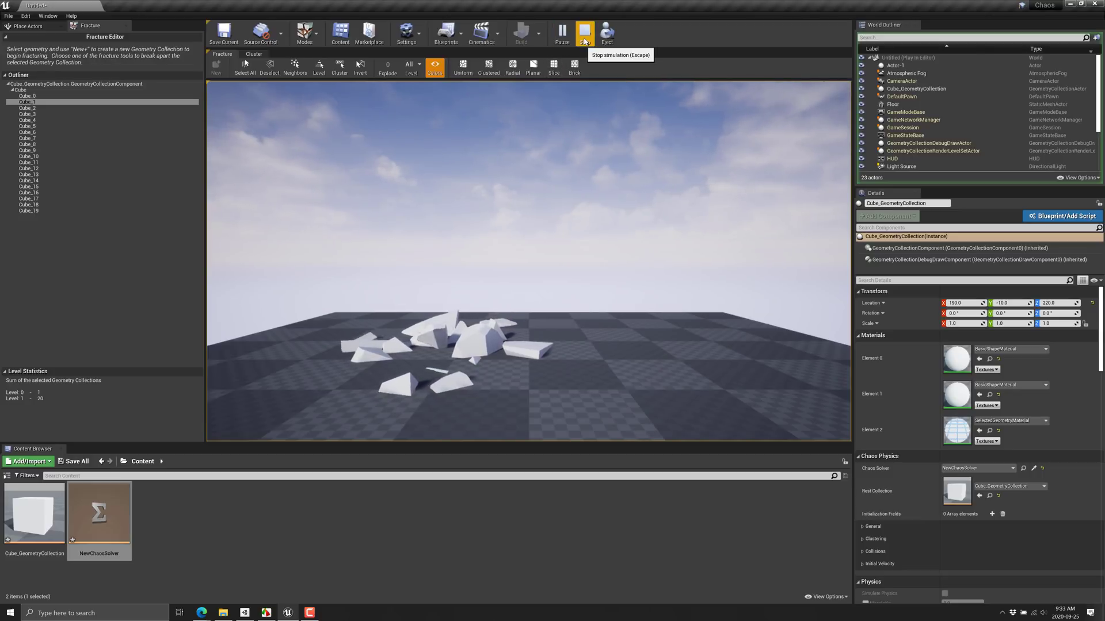
{"action": "left_click", "coordinate": [585, 42]}
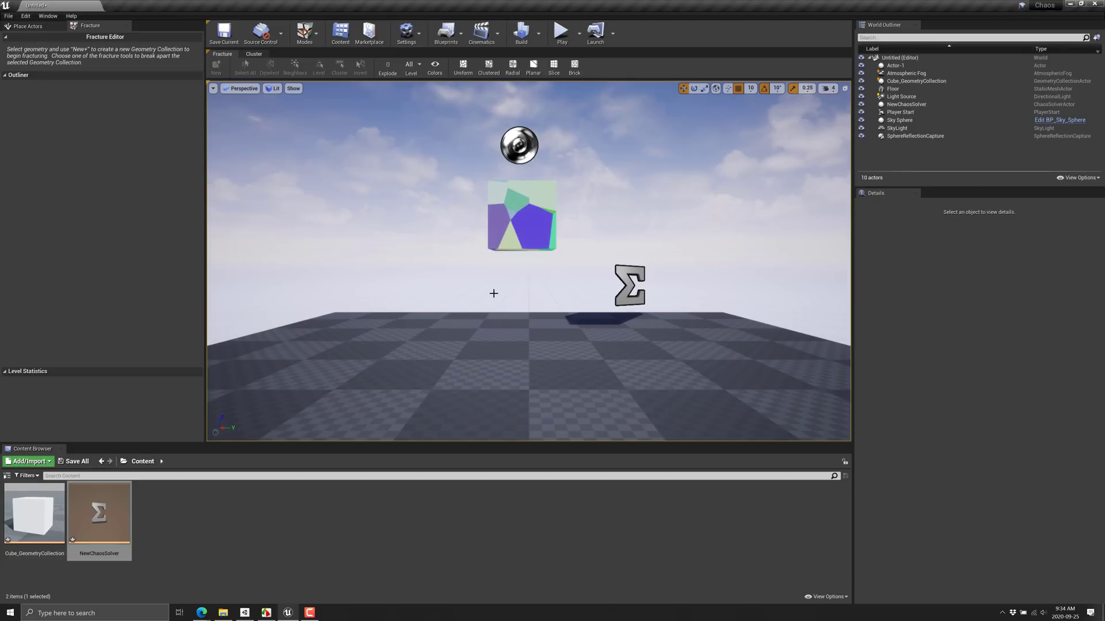
Switch to the browser and scroll through the 4.26 Preview thread's Animation and Audio notes
{"action": "key", "text": "alt+Tab"}
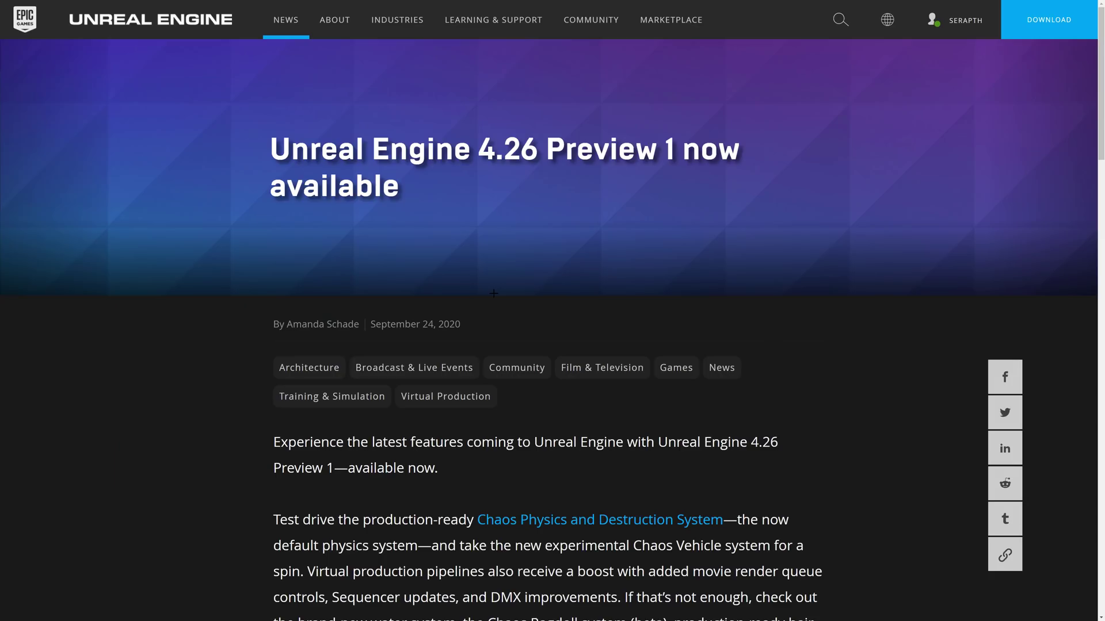
{"action": "scroll", "coordinate": [564, 271], "scroll_direction": "down", "scroll_amount": 3}
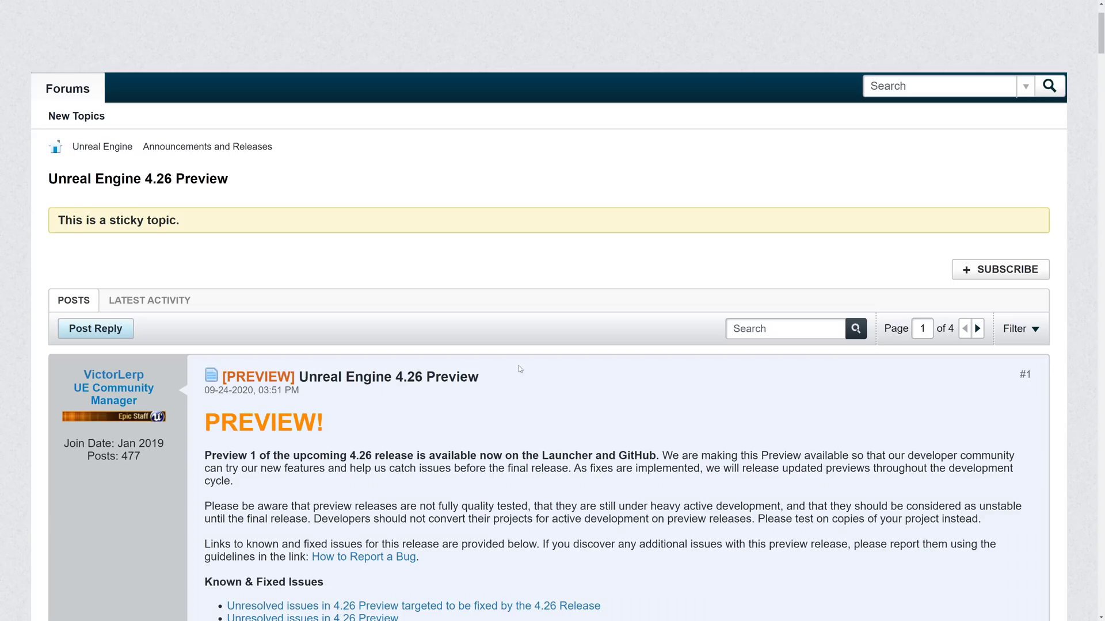
{"action": "scroll", "coordinate": [623, 370], "scroll_direction": "down", "scroll_amount": 5}
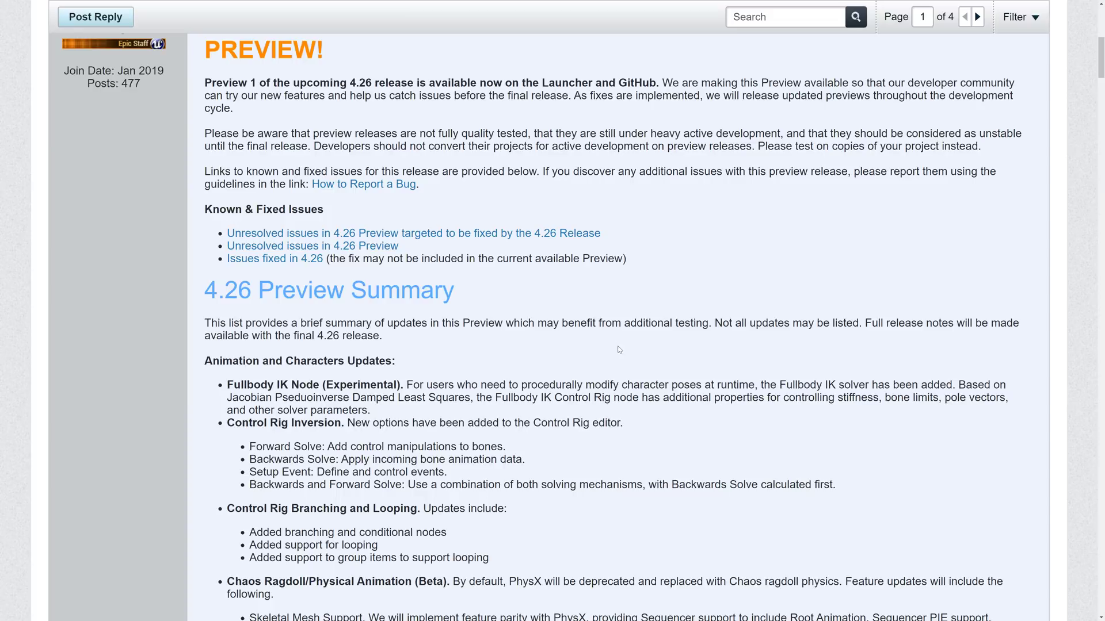
{"action": "scroll", "coordinate": [621, 350], "scroll_direction": "down", "scroll_amount": 3}
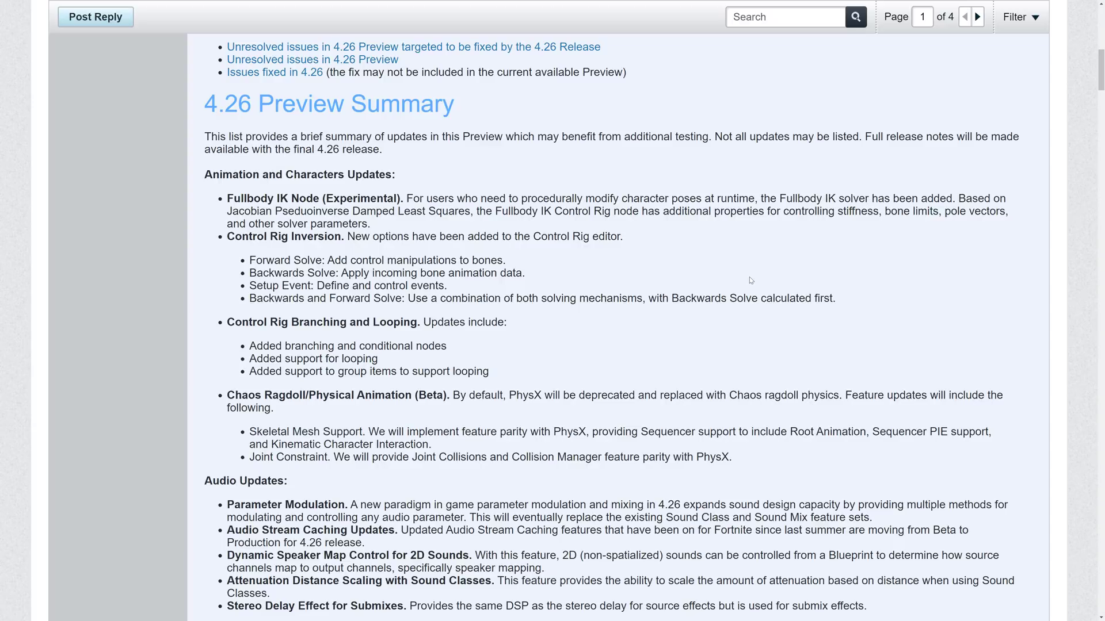
{"action": "scroll", "coordinate": [750, 280], "scroll_direction": "down", "scroll_amount": 2}
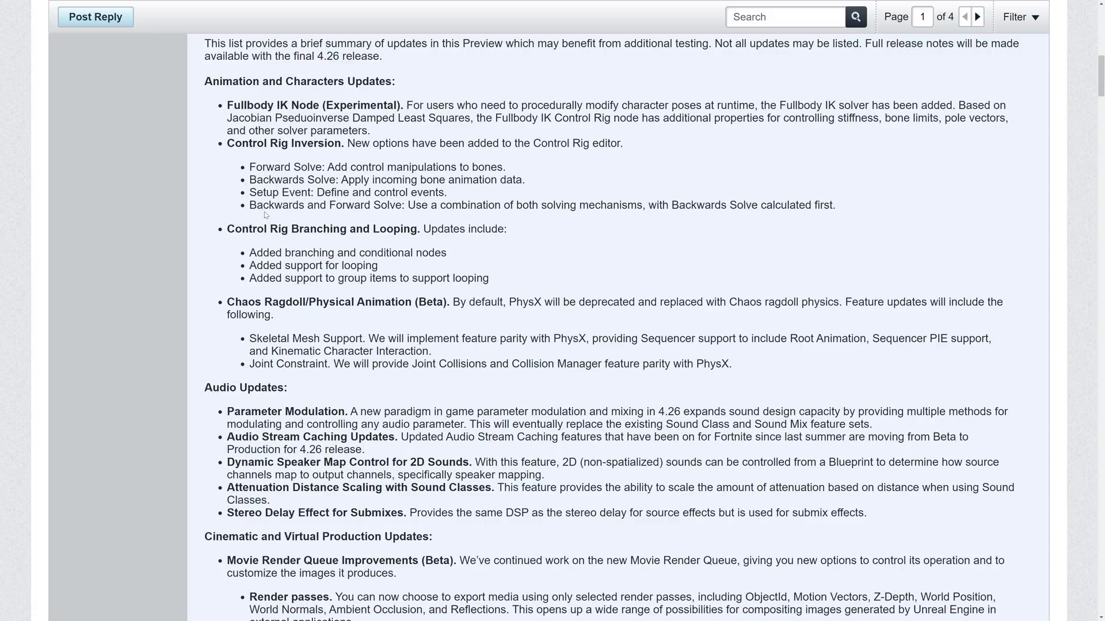
{"action": "scroll", "coordinate": [600, 272], "scroll_direction": "down", "scroll_amount": 2}
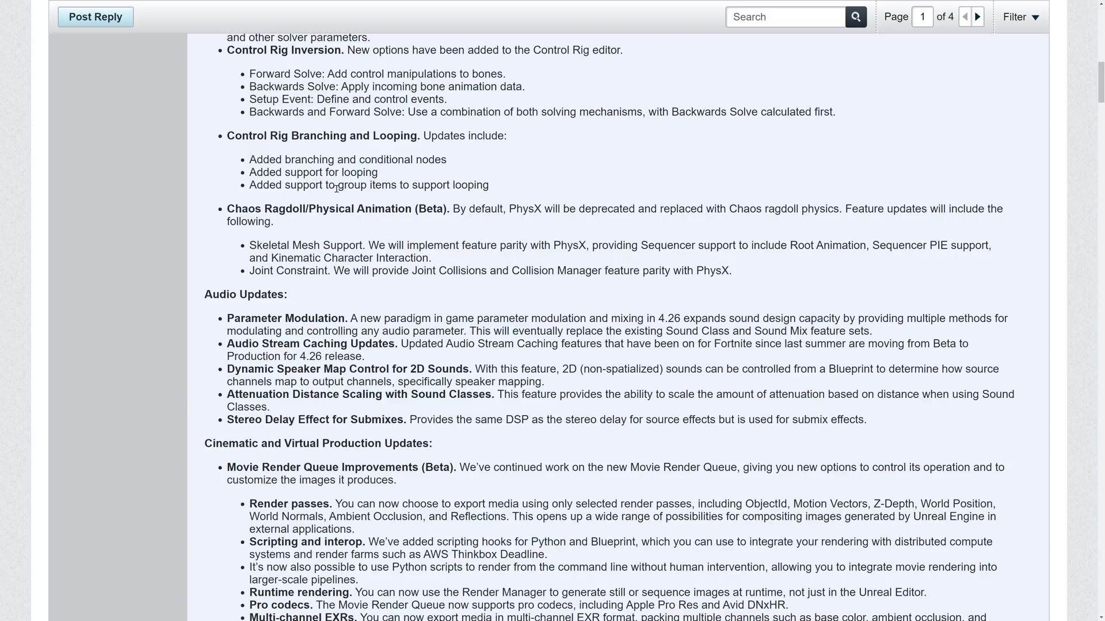
{"action": "scroll", "coordinate": [230, 138], "scroll_direction": "down", "scroll_amount": 2}
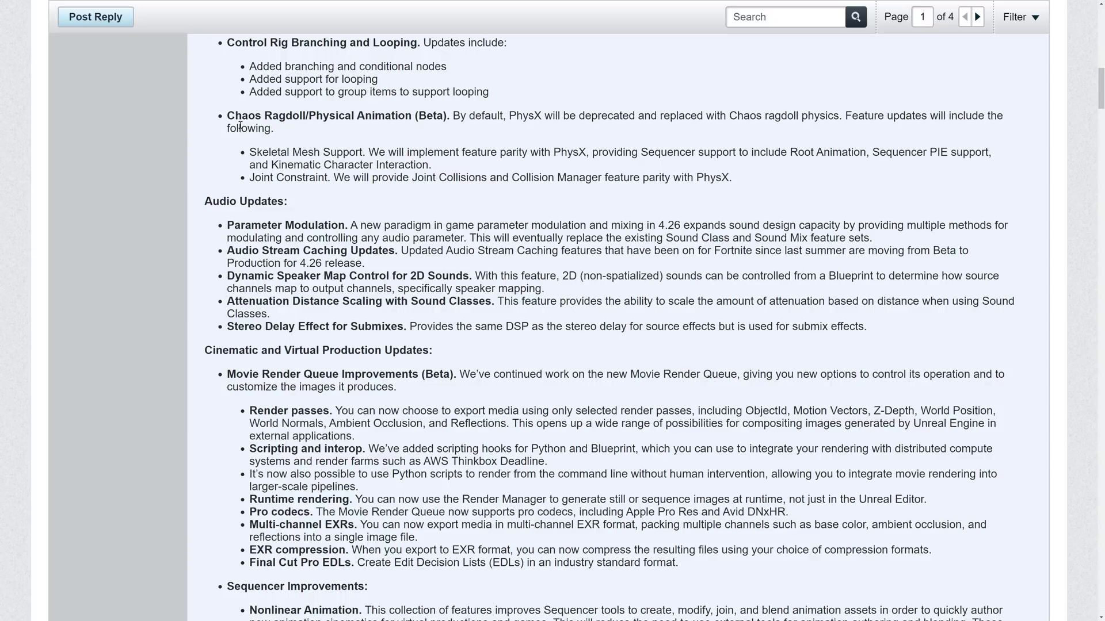
{"action": "scroll", "coordinate": [241, 125], "scroll_direction": "down", "scroll_amount": 3}
Scroll past the Cinematic, DMX, nDisplay and Core updates to the Datasmith and USD Stage sections
{"action": "scroll", "coordinate": [368, 161], "scroll_direction": "up", "scroll_amount": 3}
{"action": "scroll", "coordinate": [798, 256], "scroll_direction": "down", "scroll_amount": 3}
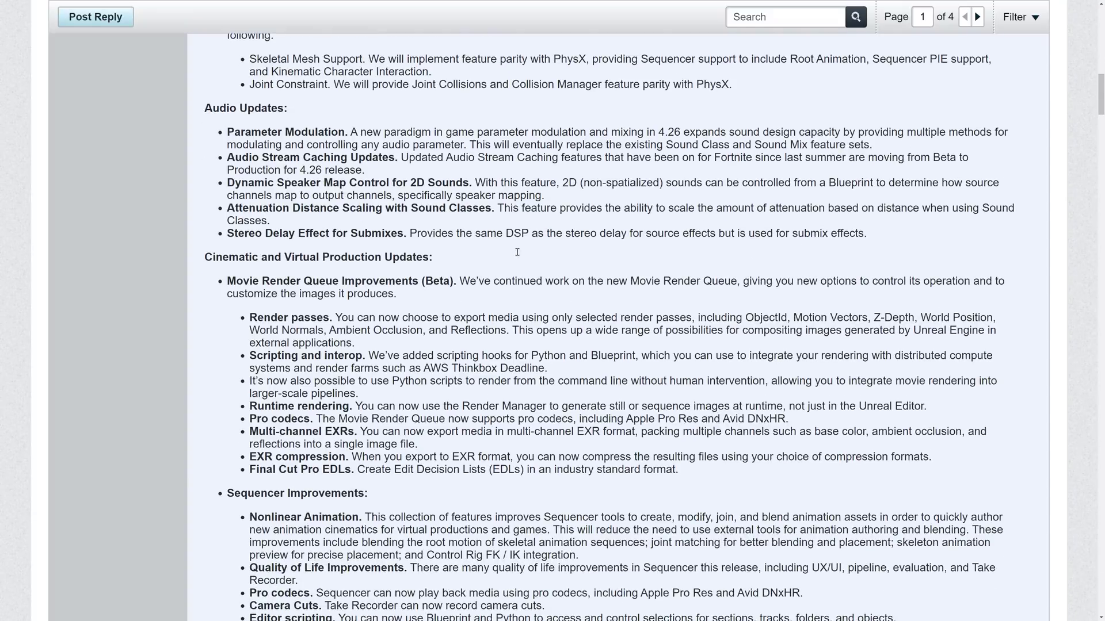
{"action": "scroll", "coordinate": [636, 278], "scroll_direction": "down", "scroll_amount": 3}
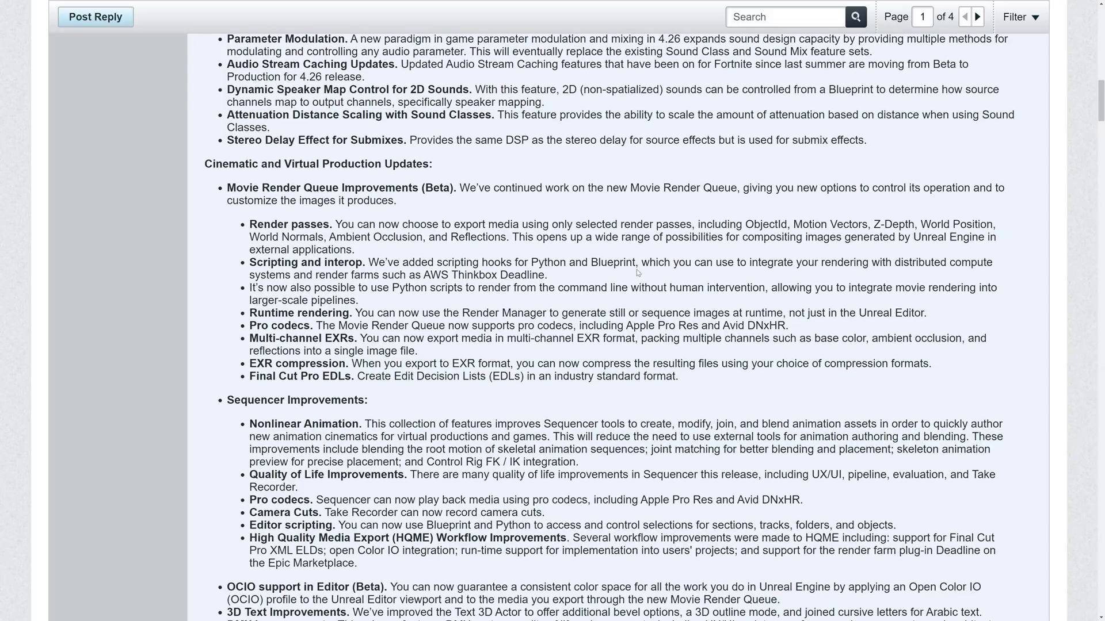
{"action": "scroll", "coordinate": [636, 270], "scroll_direction": "down", "scroll_amount": 3}
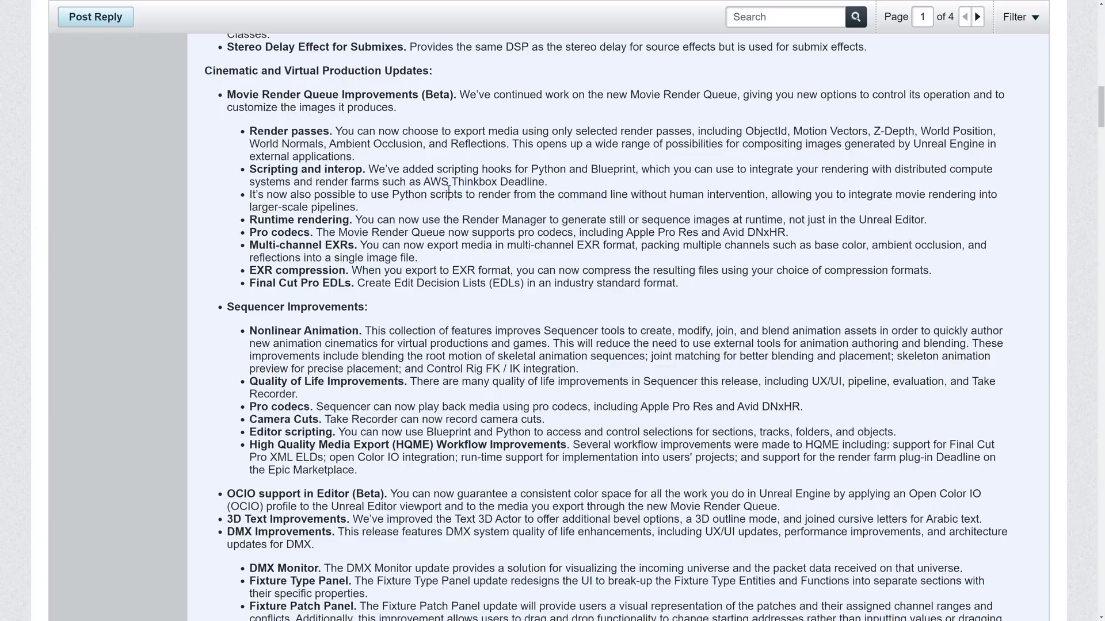
{"action": "scroll", "coordinate": [448, 191], "scroll_direction": "down", "scroll_amount": 2}
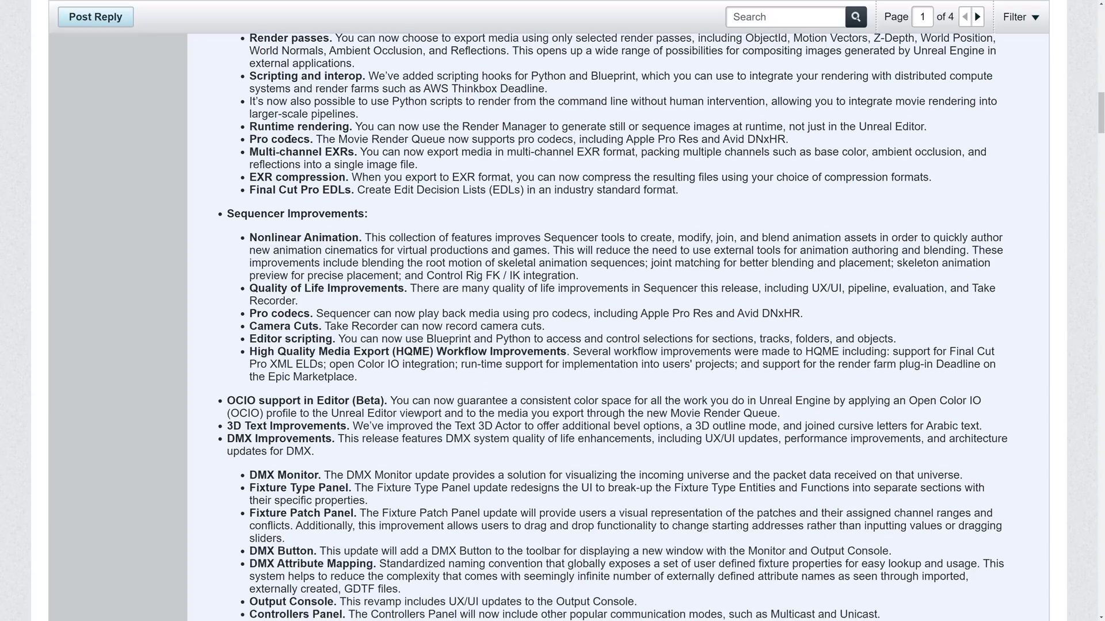
{"action": "scroll", "coordinate": [313, 140], "scroll_direction": "up", "scroll_amount": 2}
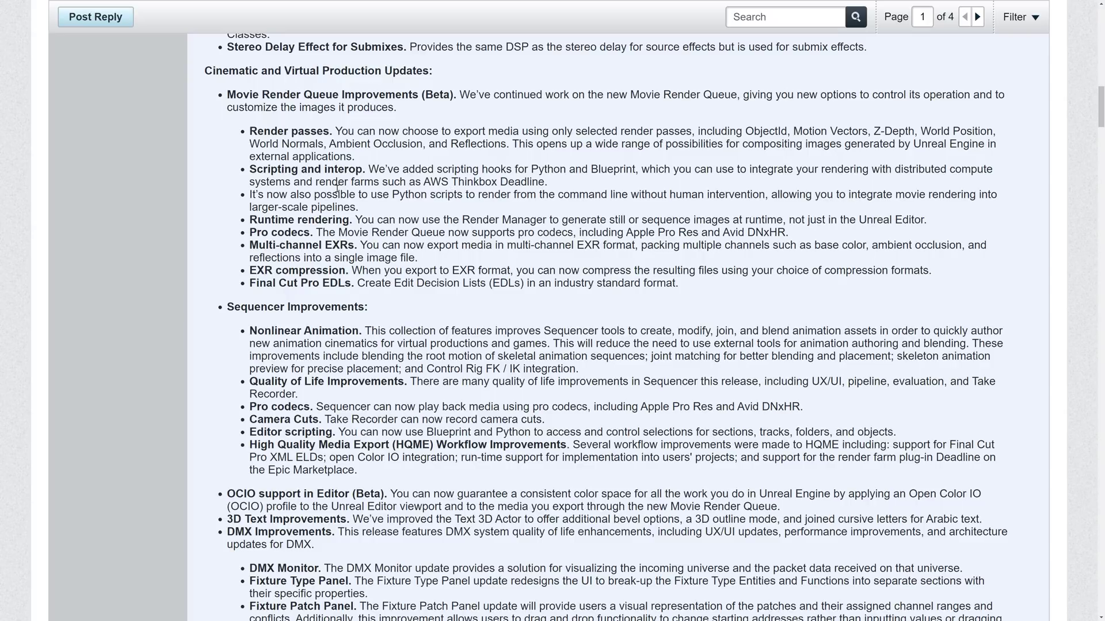
{"action": "scroll", "coordinate": [419, 201], "scroll_direction": "down", "scroll_amount": 6}
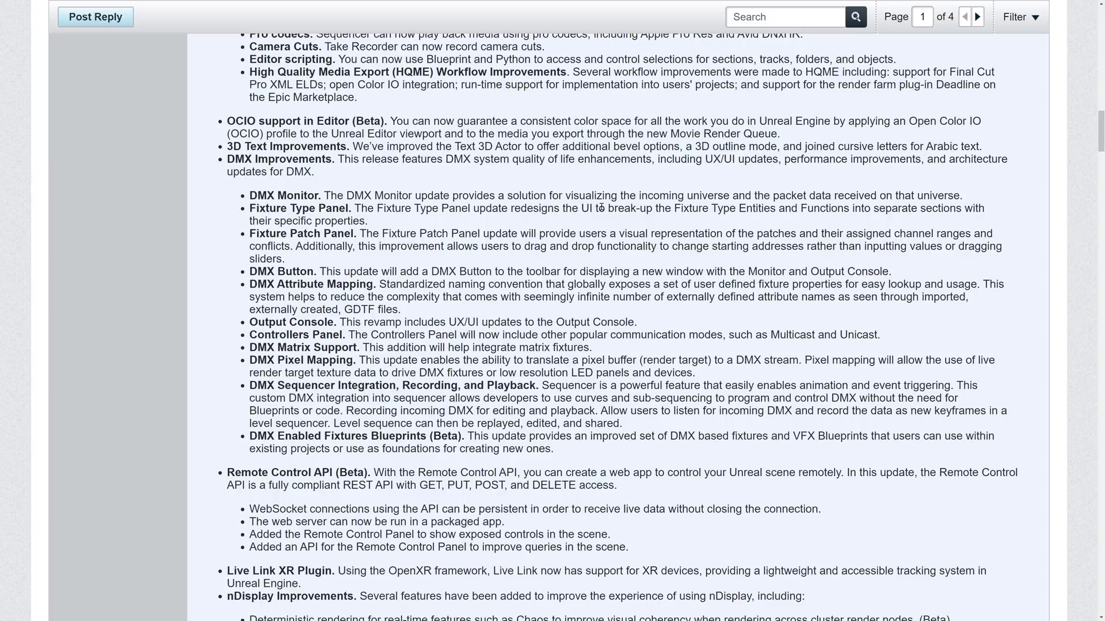
{"action": "scroll", "coordinate": [460, 144], "scroll_direction": "down", "scroll_amount": 2}
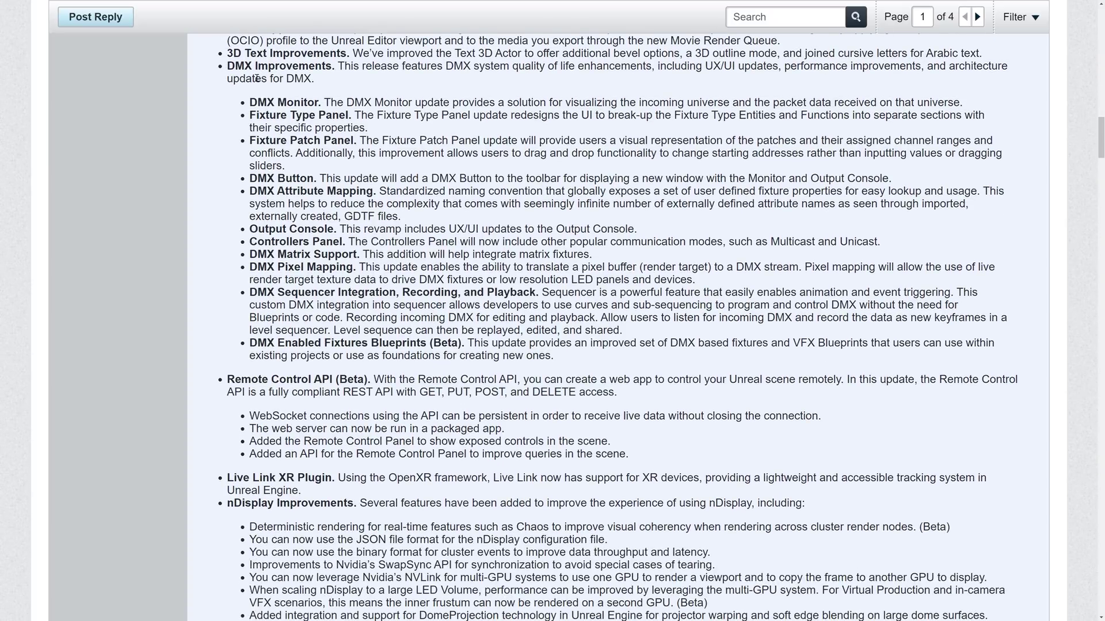
{"action": "scroll", "coordinate": [380, 177], "scroll_direction": "down", "scroll_amount": 4}
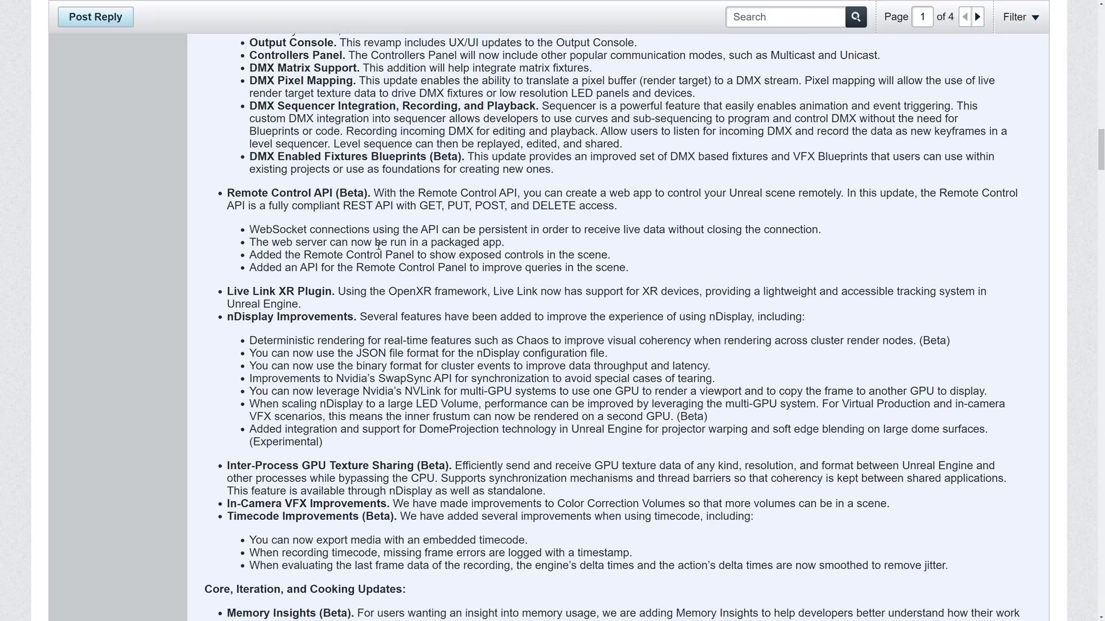
{"action": "scroll", "coordinate": [389, 333], "scroll_direction": "down", "scroll_amount": 6}
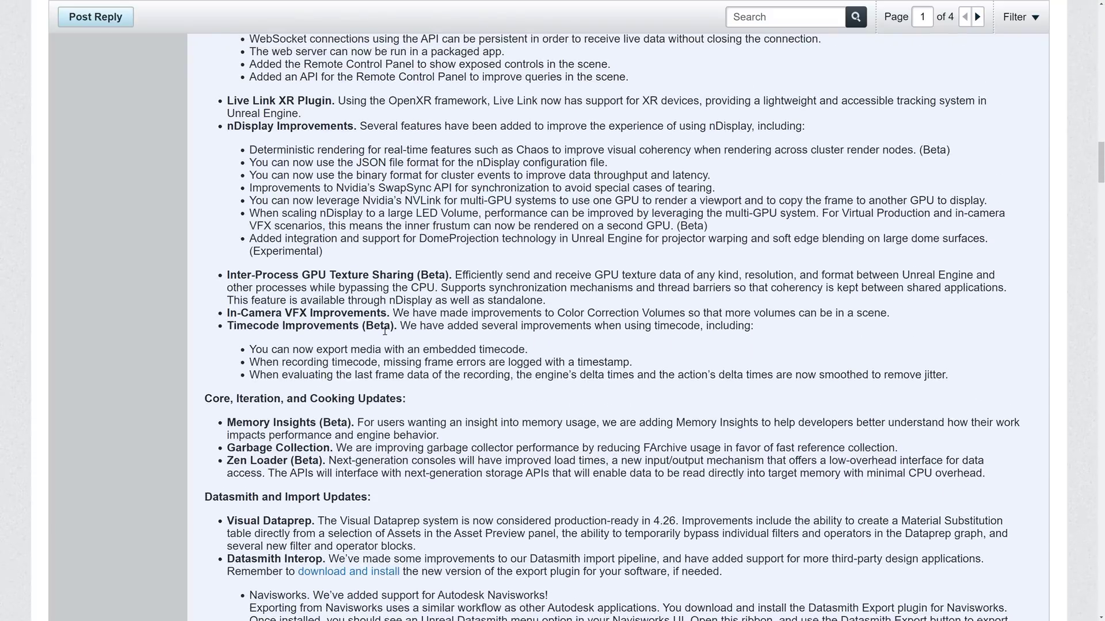
{"action": "scroll", "coordinate": [384, 332], "scroll_direction": "up", "scroll_amount": 5}
{"action": "scroll", "coordinate": [415, 204], "scroll_direction": "down", "scroll_amount": 3}
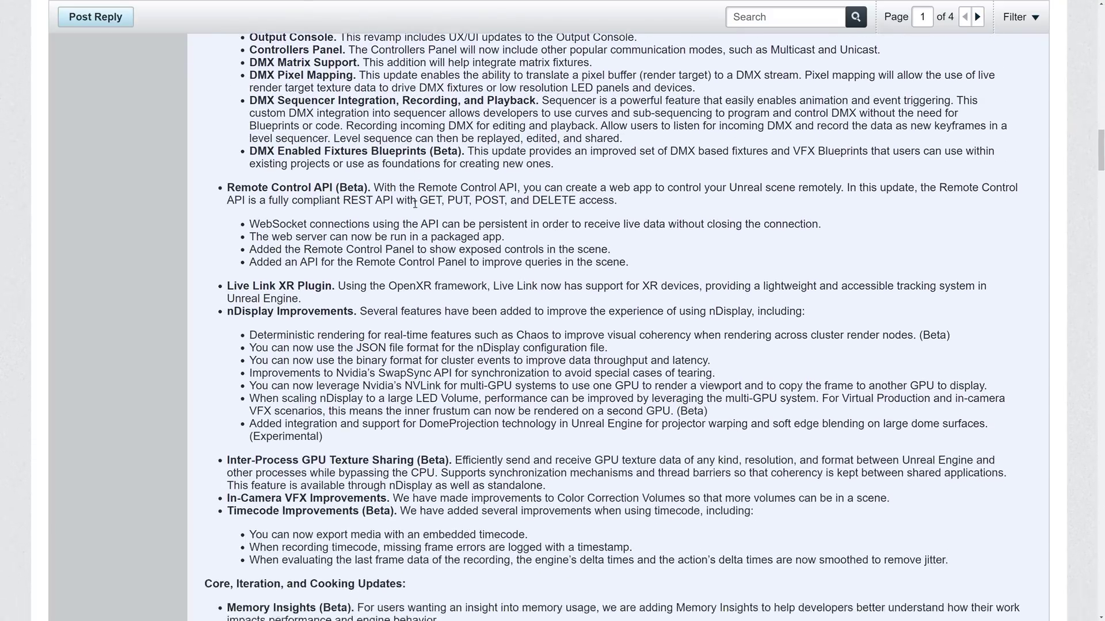
{"action": "scroll", "coordinate": [403, 200], "scroll_direction": "down", "scroll_amount": 2}
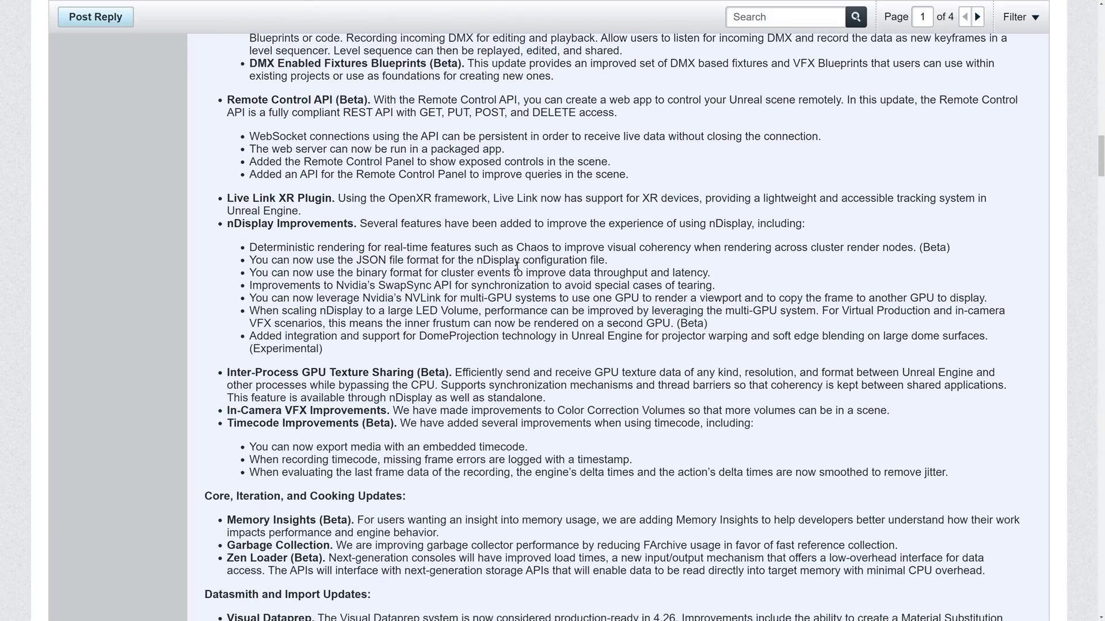
{"action": "scroll", "coordinate": [516, 266], "scroll_direction": "down", "scroll_amount": 5}
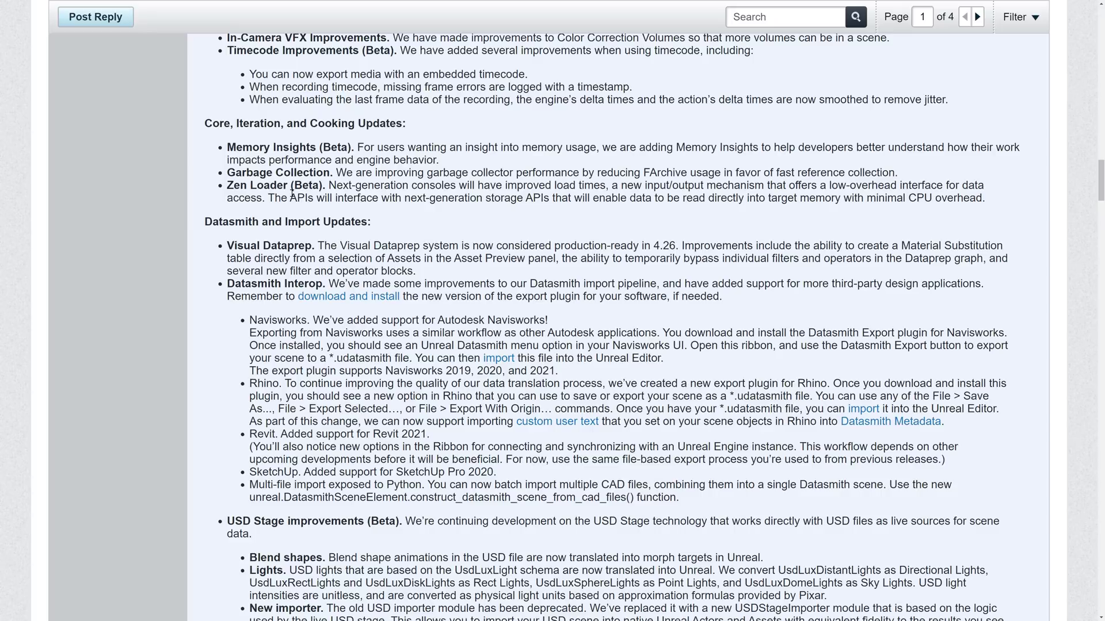
Scroll down to Gameplay Updates and highlight the Enhanced Input (Experimental) note
{"action": "scroll", "coordinate": [285, 190], "scroll_direction": "down", "scroll_amount": 2}
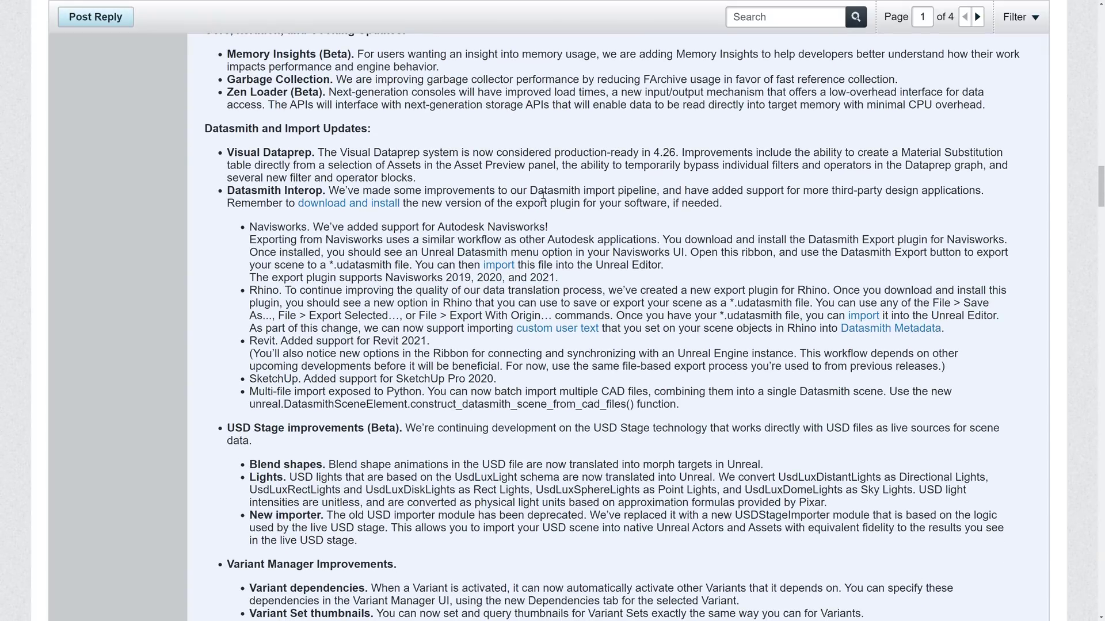
{"action": "scroll", "coordinate": [543, 196], "scroll_direction": "down", "scroll_amount": 2}
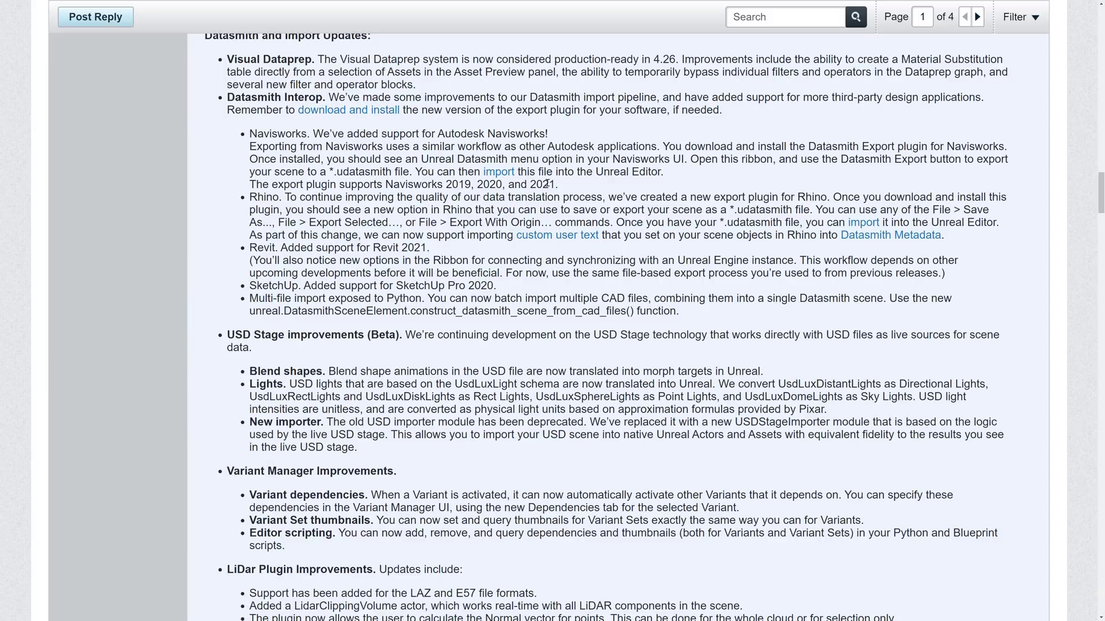
{"action": "scroll", "coordinate": [546, 184], "scroll_direction": "down", "scroll_amount": 4}
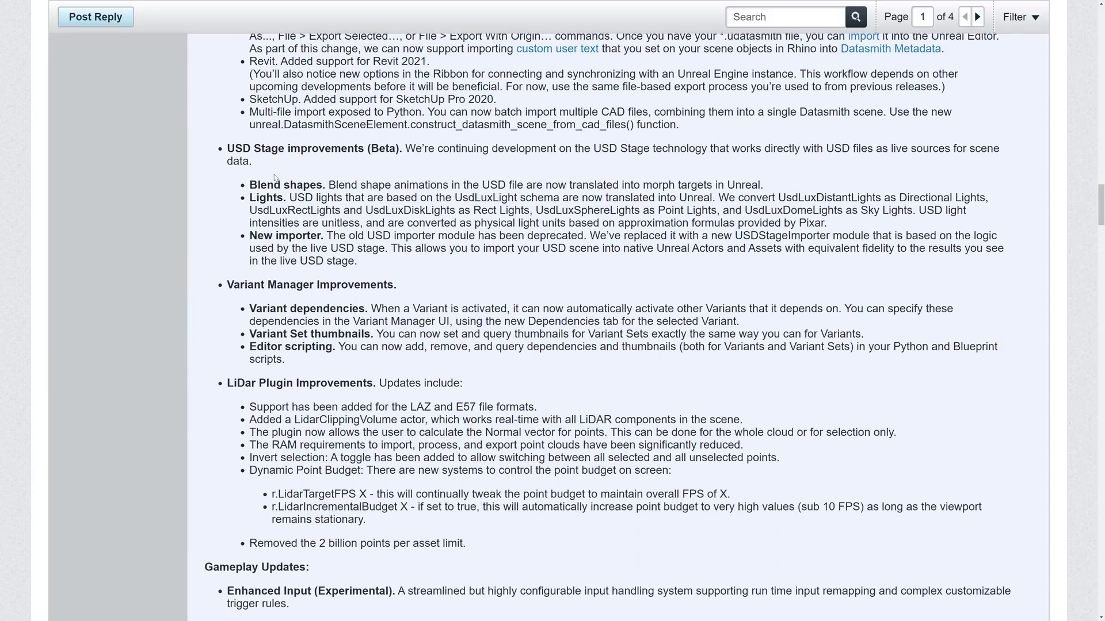
{"action": "scroll", "coordinate": [432, 157], "scroll_direction": "down", "scroll_amount": 6}
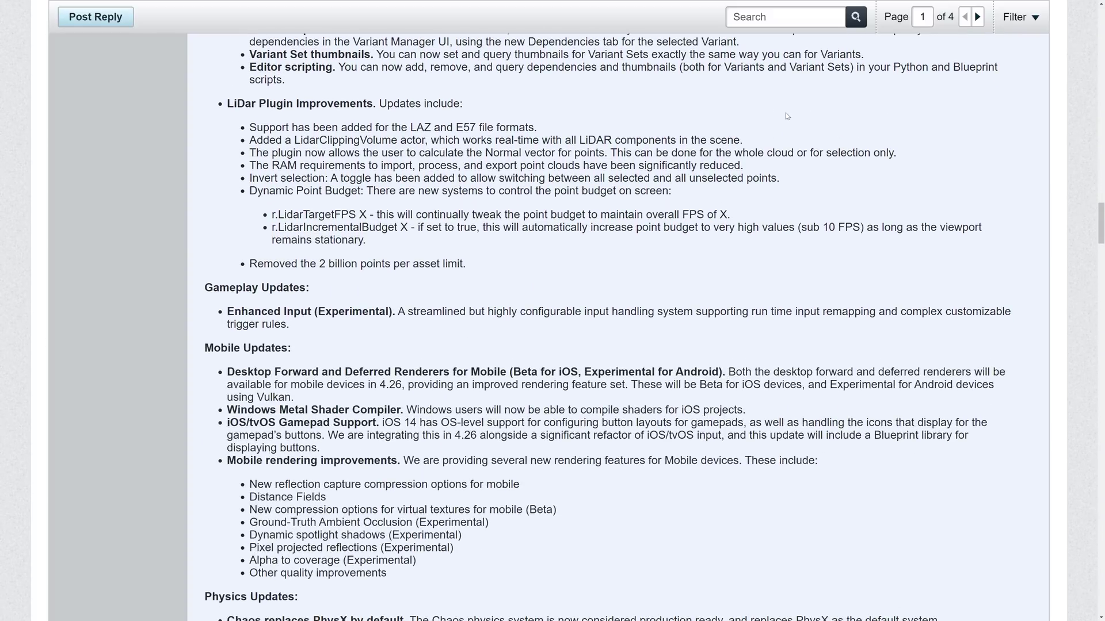
{"action": "scroll", "coordinate": [755, 182], "scroll_direction": "down", "scroll_amount": 4}
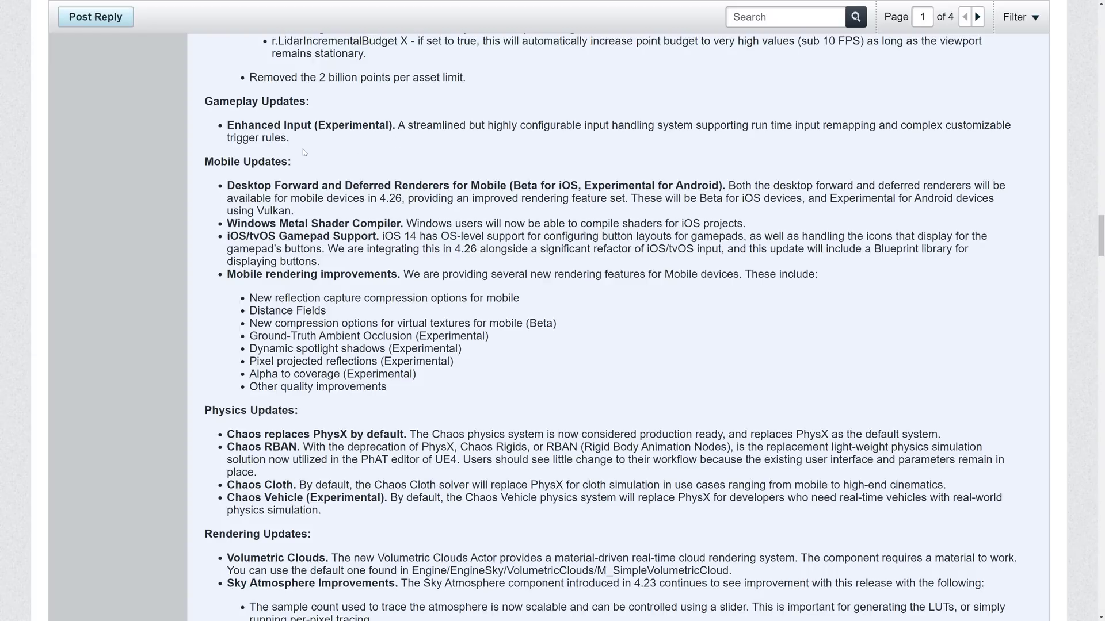
{"action": "left_click_drag", "start_coordinate": [291, 143], "coordinate": [226, 122]}
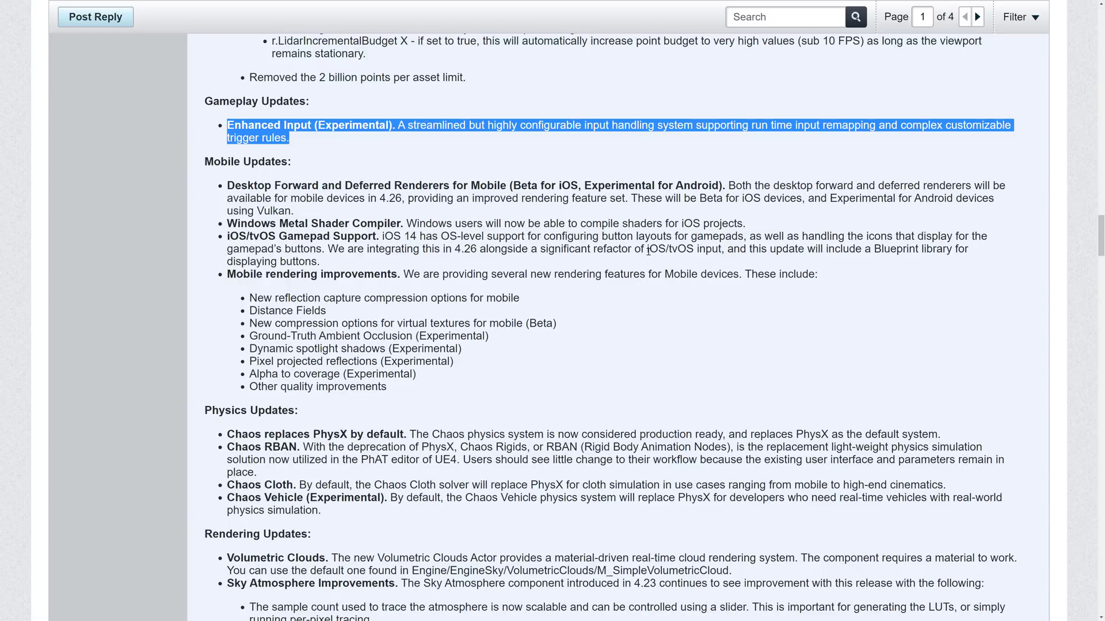
Highlight and clear the mobile renderers and Vulkan notes under Mobile Updates
{"action": "left_click", "coordinate": [345, 243]}
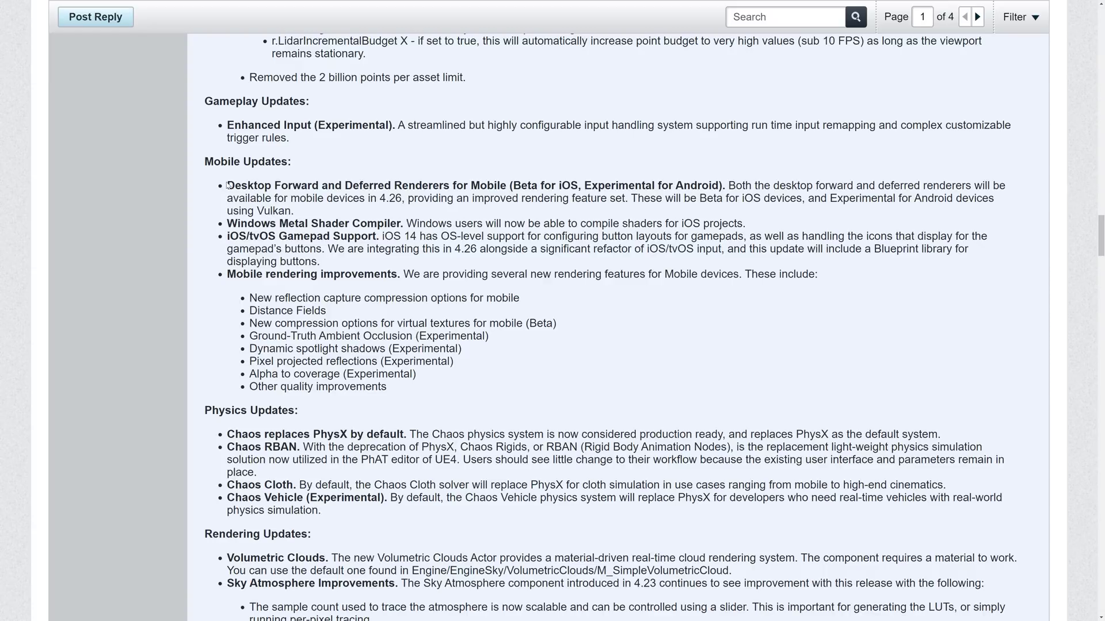
{"action": "left_click_drag", "start_coordinate": [227, 185], "coordinate": [720, 188]}
{"action": "left_click", "coordinate": [720, 187]}
{"action": "left_click_drag", "start_coordinate": [228, 224], "coordinate": [227, 211]}
{"action": "left_click", "coordinate": [320, 210]}
Highlight the Windows Metal Shader Compiler note, then read on to Physics and Rendering Updates
{"action": "scroll", "coordinate": [228, 157], "scroll_direction": "down", "scroll_amount": 2}
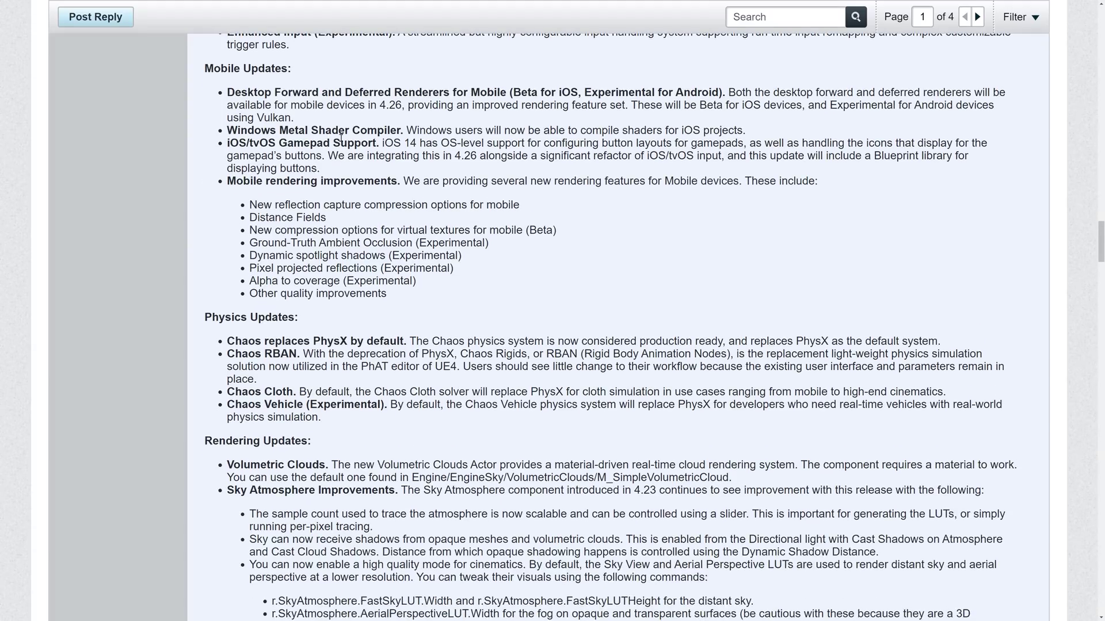
{"action": "triple_click", "coordinate": [631, 129]}
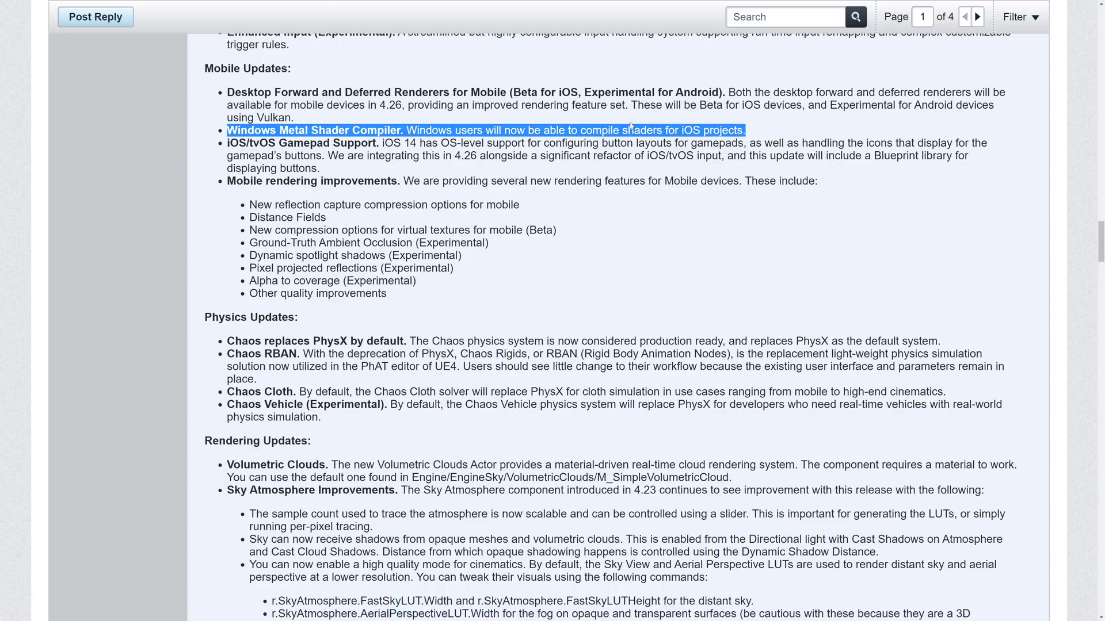
{"action": "scroll", "coordinate": [645, 125], "scroll_direction": "down", "scroll_amount": 2}
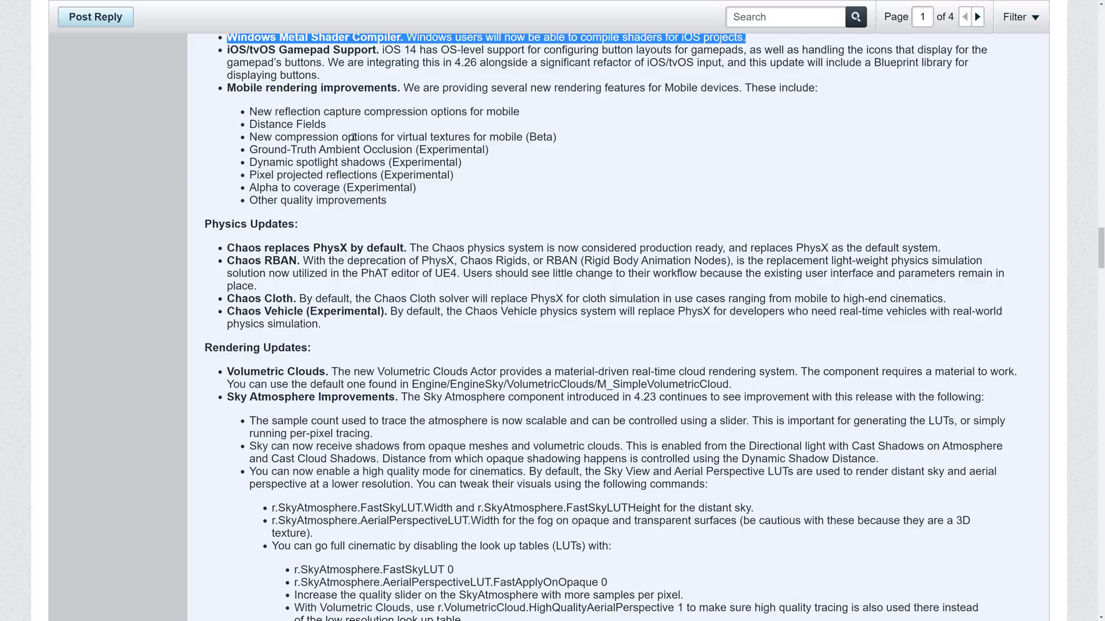
{"action": "scroll", "coordinate": [244, 126], "scroll_direction": "up", "scroll_amount": 2}
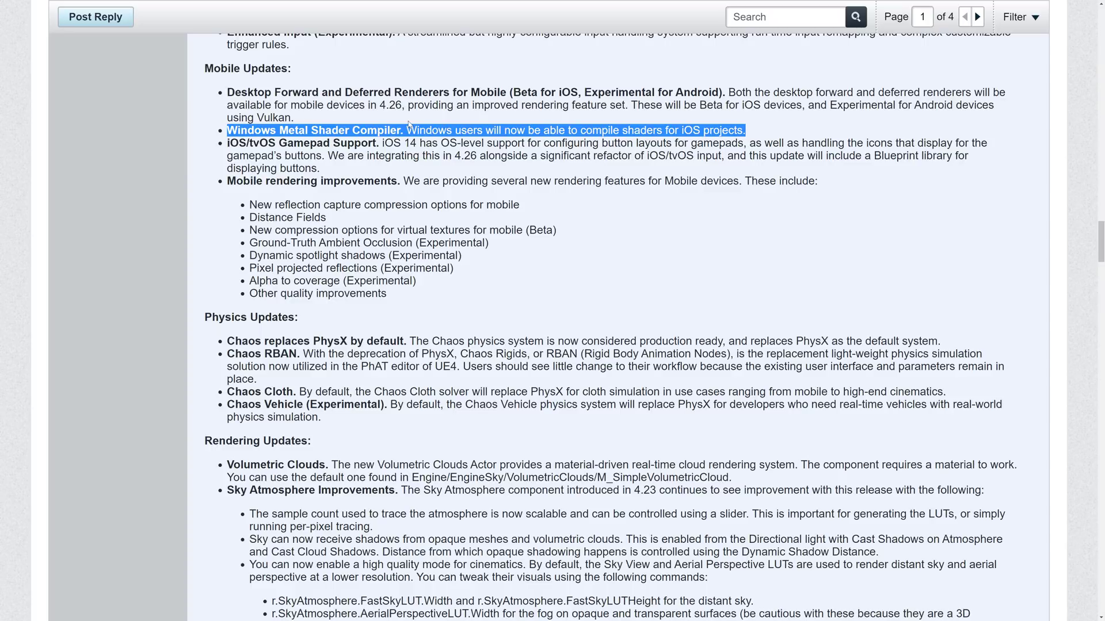
{"action": "scroll", "coordinate": [541, 228], "scroll_direction": "down", "scroll_amount": 5}
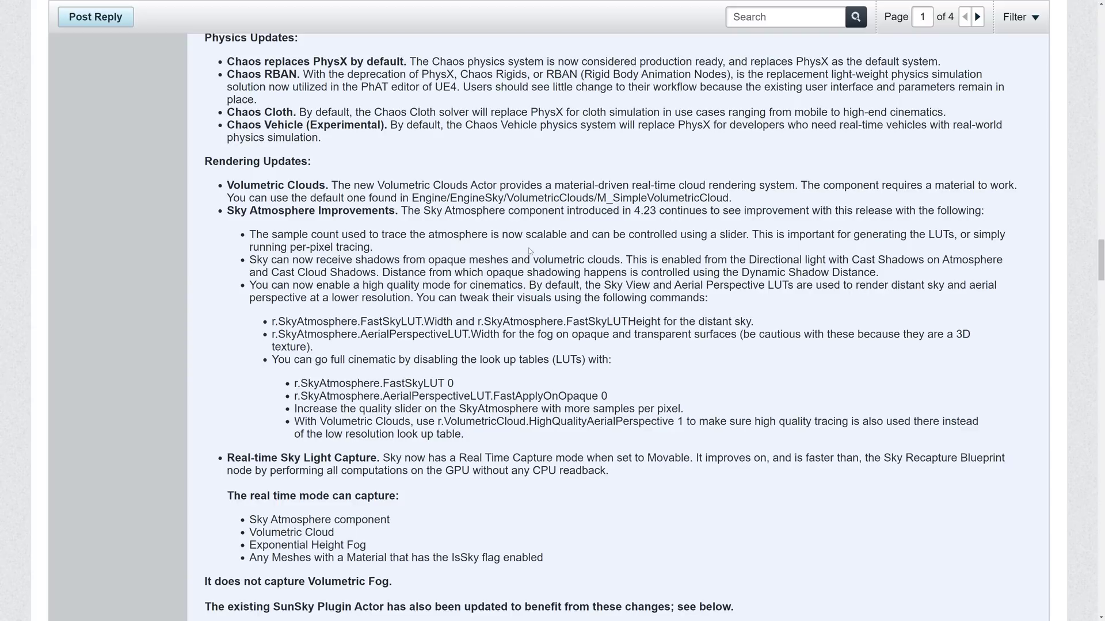
Scroll the 4.26 post past the SunSky, GPU Lightmass and Water System notes to Hair and Fur and Ray Tracing
{"action": "scroll", "coordinate": [529, 251], "scroll_direction": "down", "scroll_amount": 3}
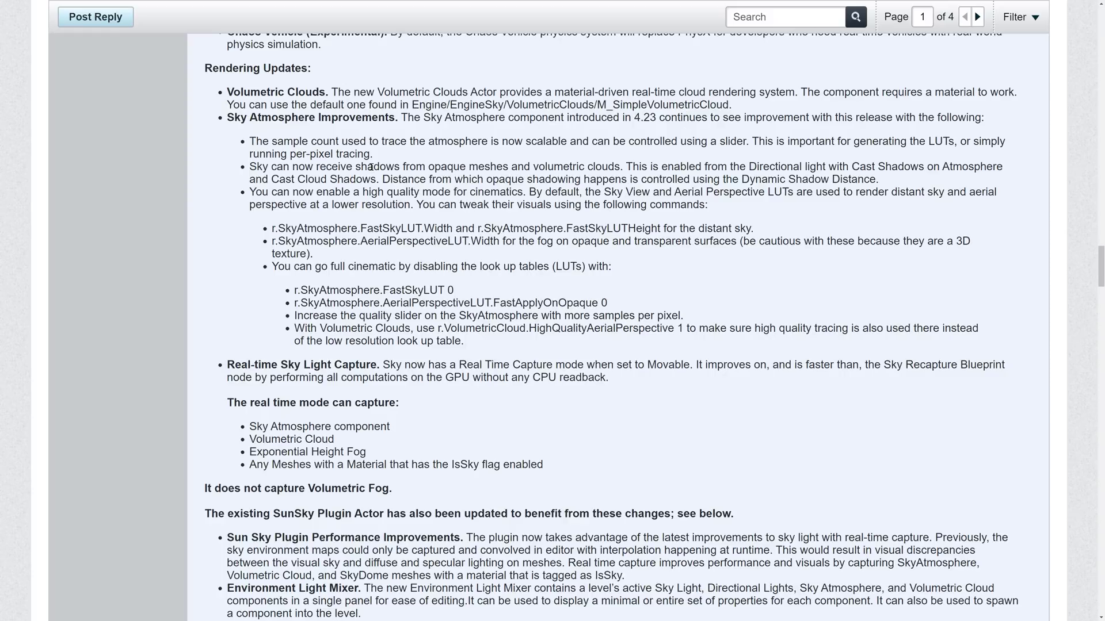
{"action": "scroll", "coordinate": [463, 246], "scroll_direction": "down", "scroll_amount": 3}
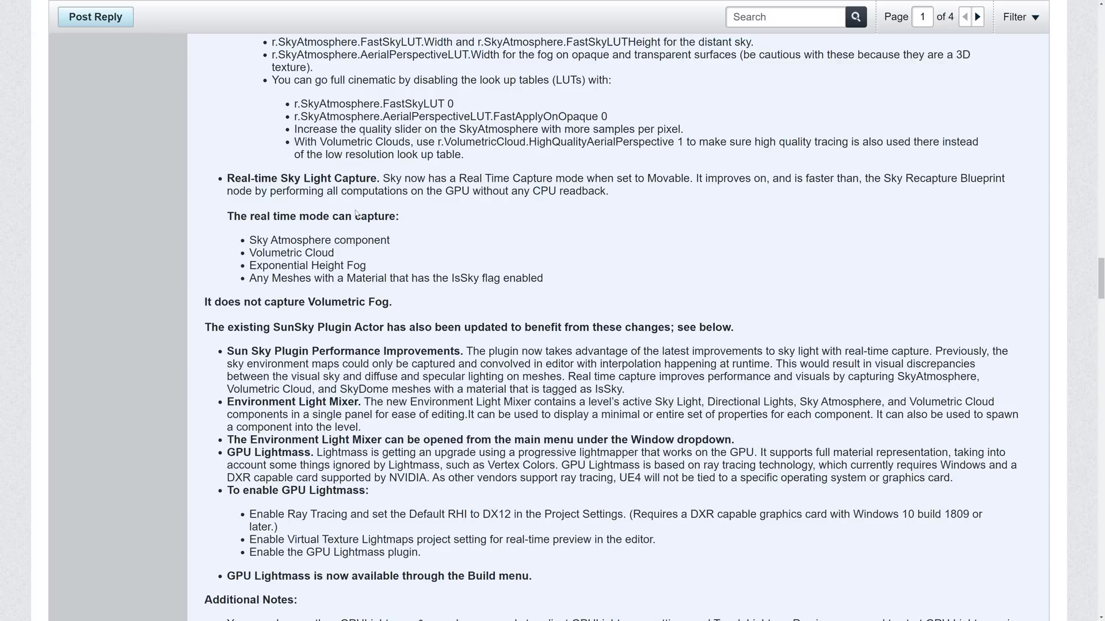
{"action": "scroll", "coordinate": [672, 208], "scroll_direction": "down", "scroll_amount": 2}
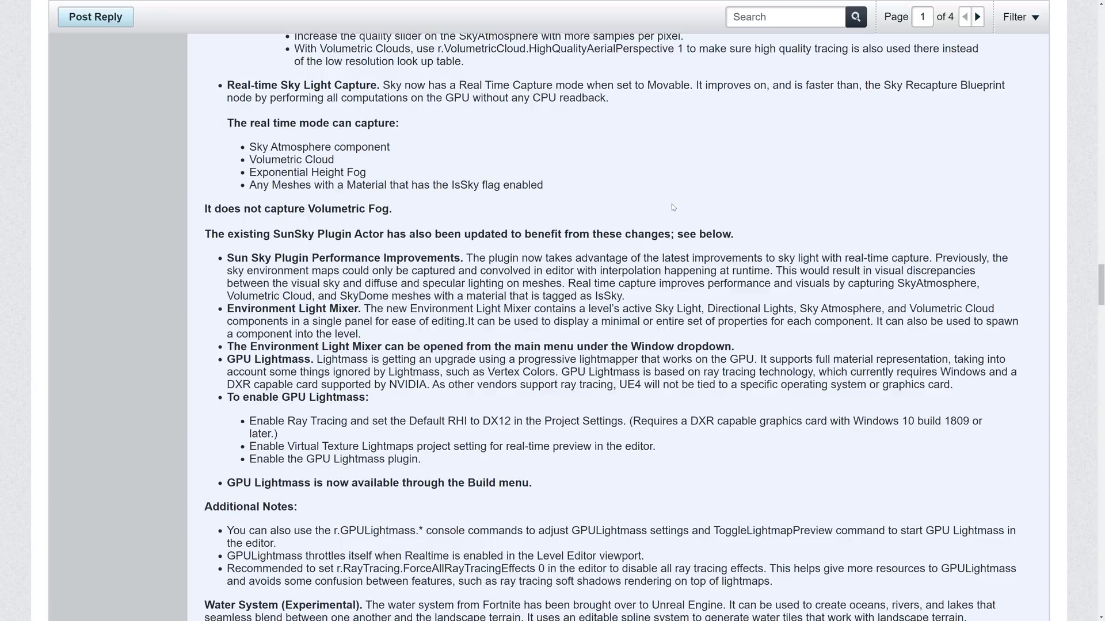
{"action": "scroll", "coordinate": [671, 207], "scroll_direction": "down", "scroll_amount": 5}
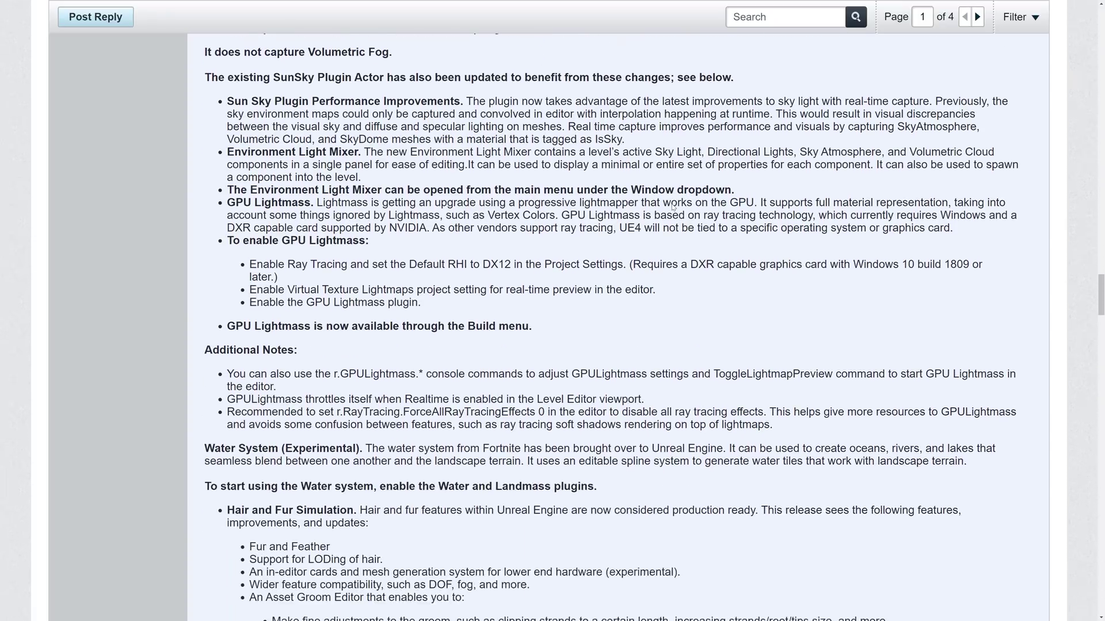
{"action": "scroll", "coordinate": [671, 204], "scroll_direction": "up", "scroll_amount": 3}
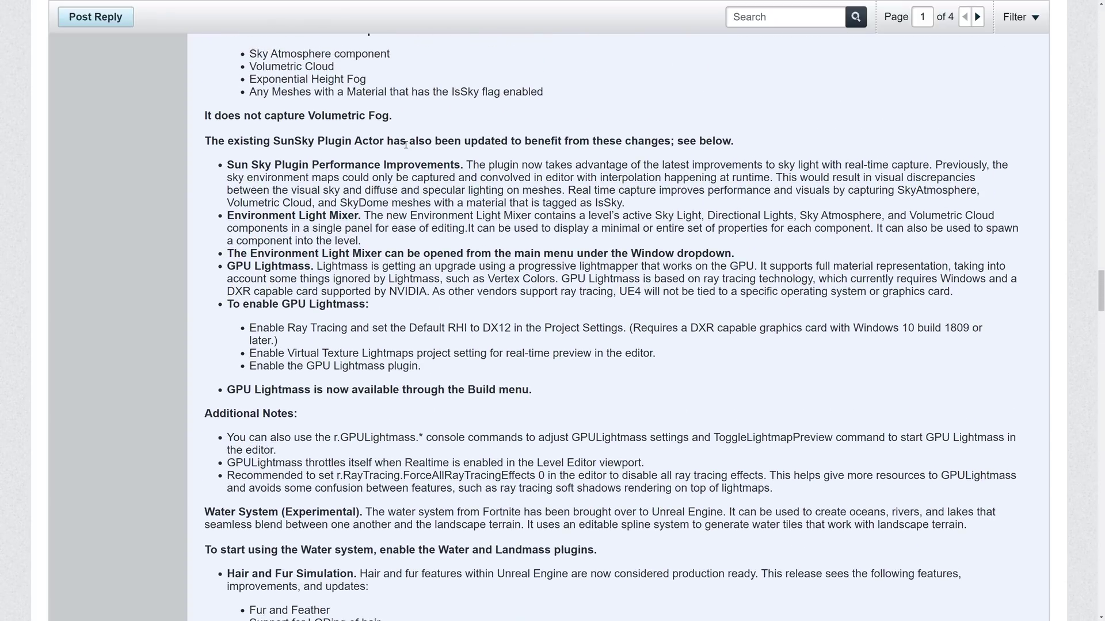
{"action": "scroll", "coordinate": [449, 214], "scroll_direction": "down", "scroll_amount": 5}
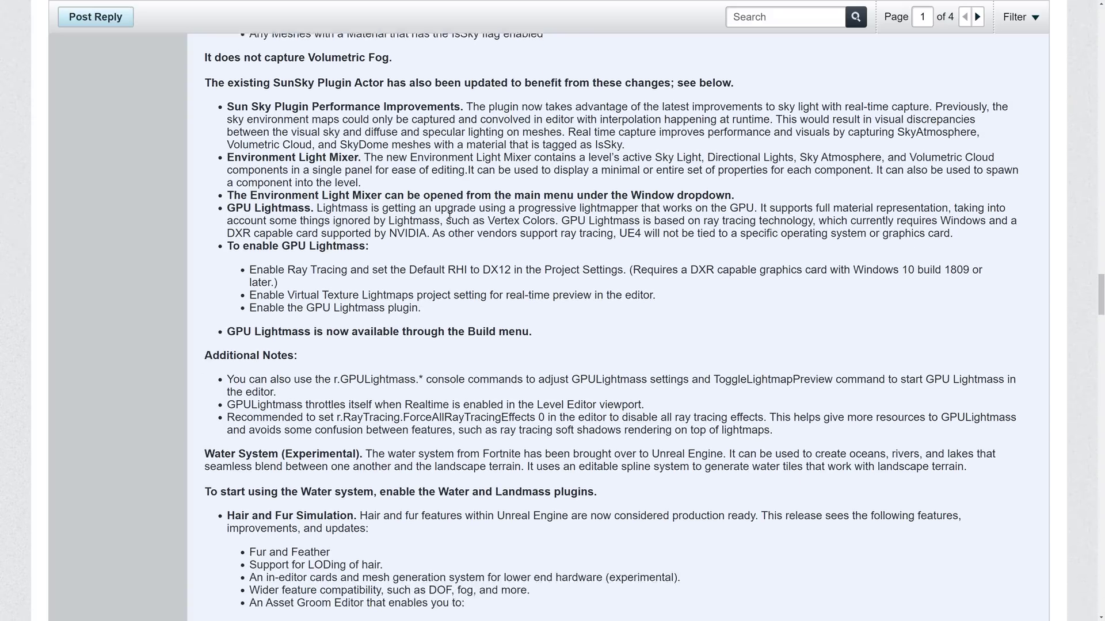
{"action": "scroll", "coordinate": [219, 142], "scroll_direction": "down", "scroll_amount": 2}
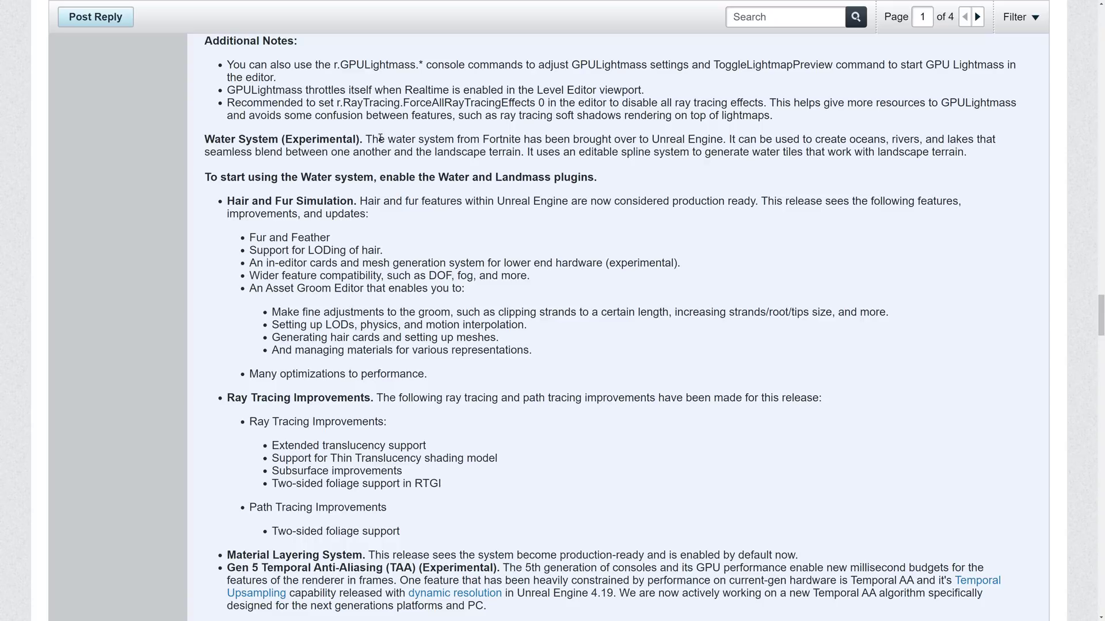
Highlight the experimental Water System description, including its editable spline system
{"action": "left_click_drag", "start_coordinate": [378, 139], "coordinate": [695, 139]}
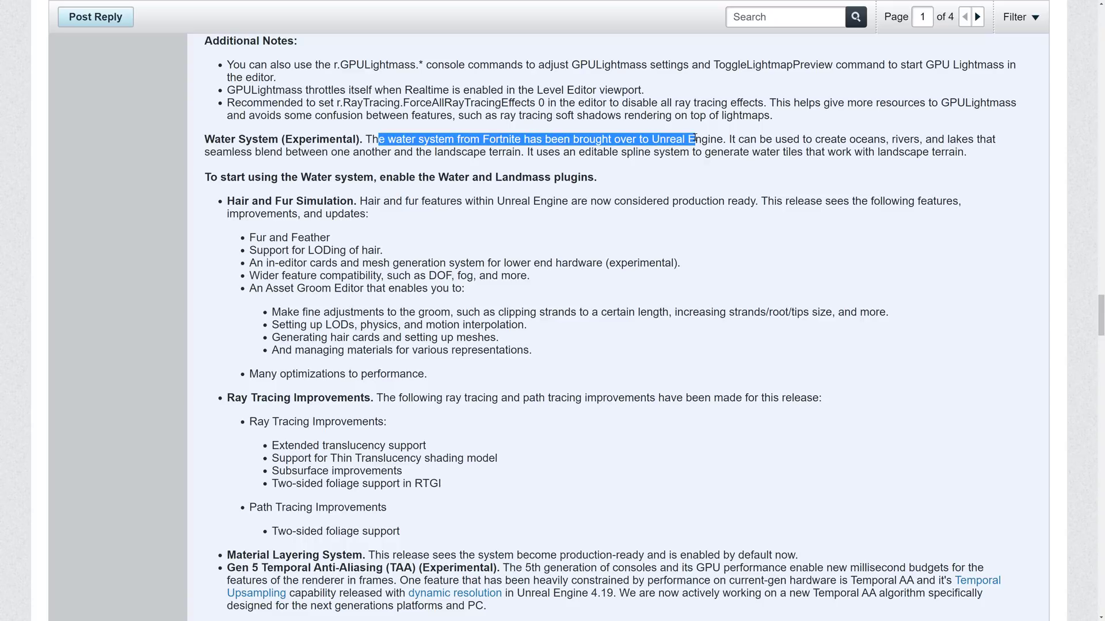
{"action": "double_click", "coordinate": [320, 139]}
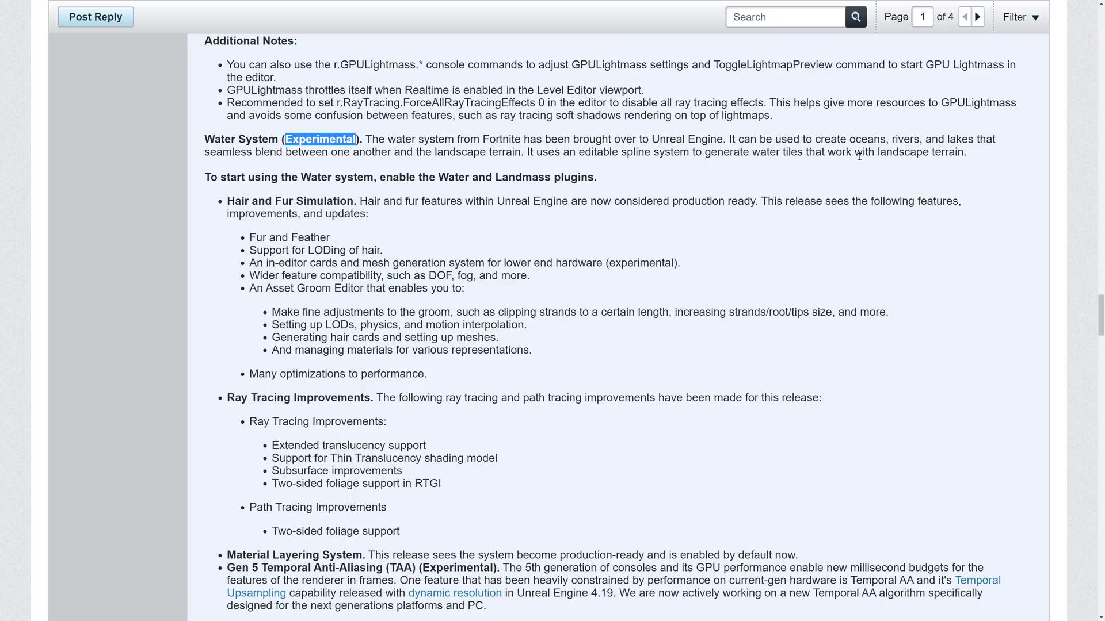
{"action": "left_click_drag", "start_coordinate": [729, 140], "coordinate": [513, 152]}
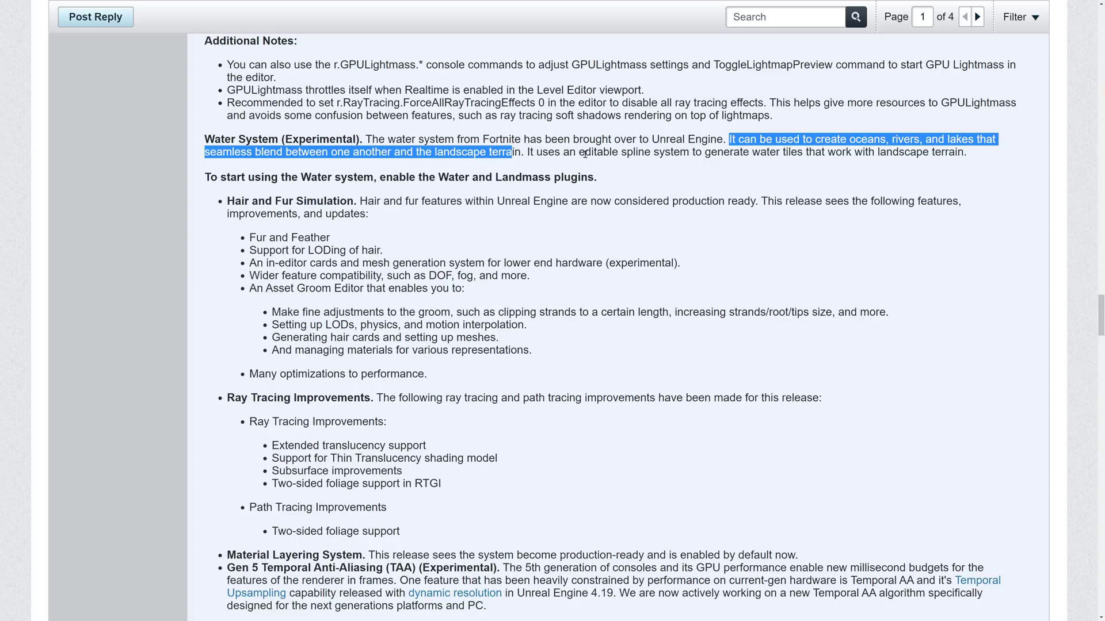
{"action": "left_click_drag", "start_coordinate": [584, 153], "coordinate": [963, 154]}
{"action": "left_click", "coordinate": [959, 153]}
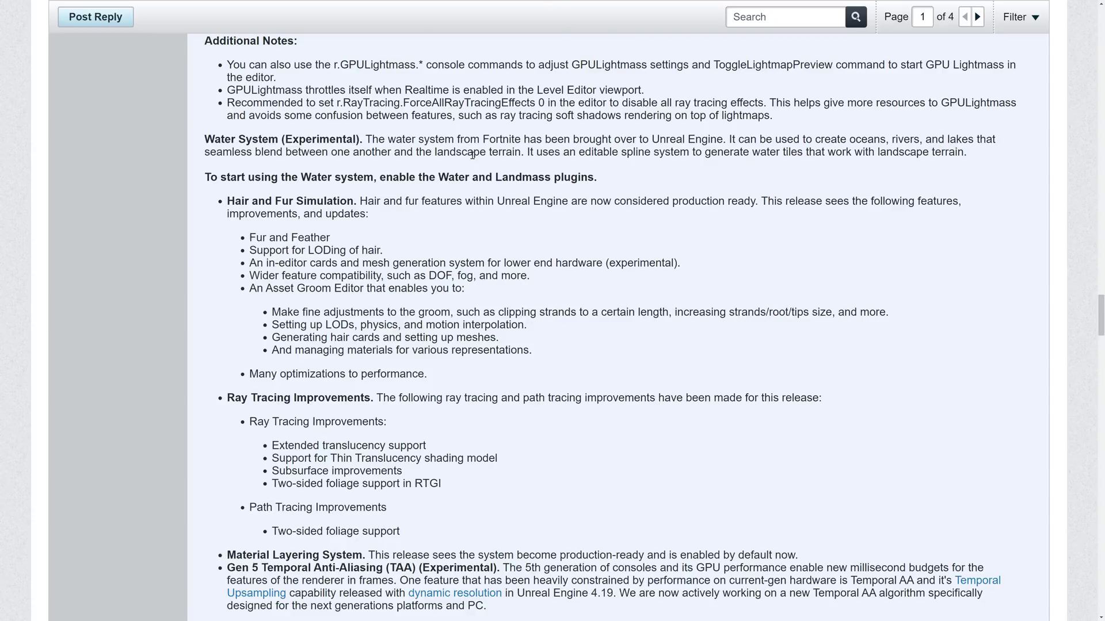
Highlight the note on enabling the Water and Landmass plugins and the Hair and Fur Simulation heading
{"action": "scroll", "coordinate": [532, 217], "scroll_direction": "down", "scroll_amount": 1}
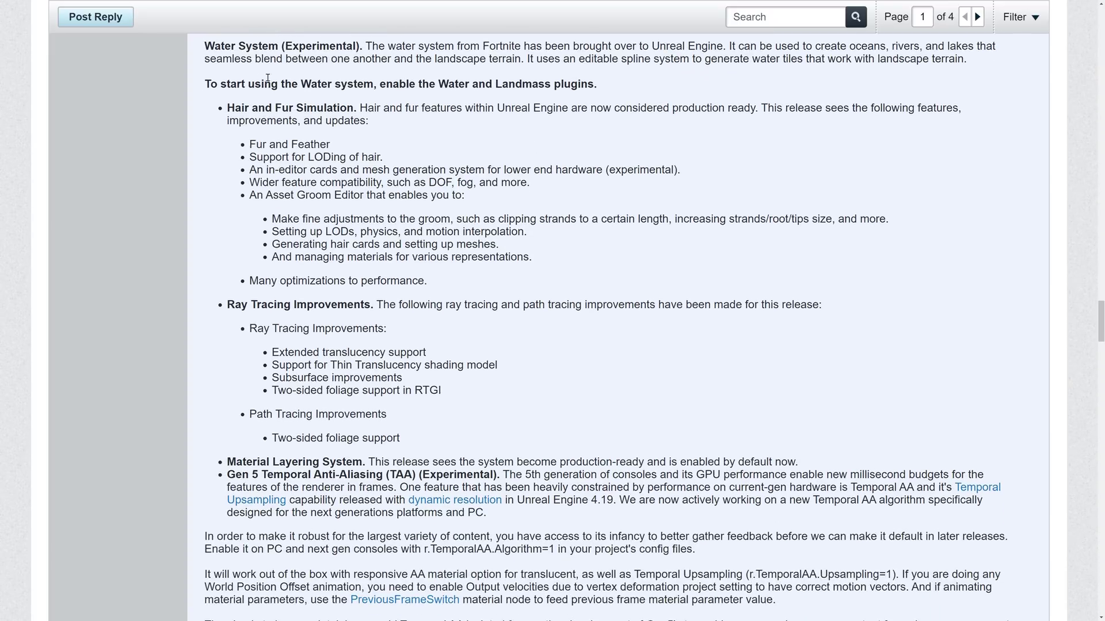
{"action": "left_click_drag", "start_coordinate": [406, 85], "coordinate": [710, 92]}
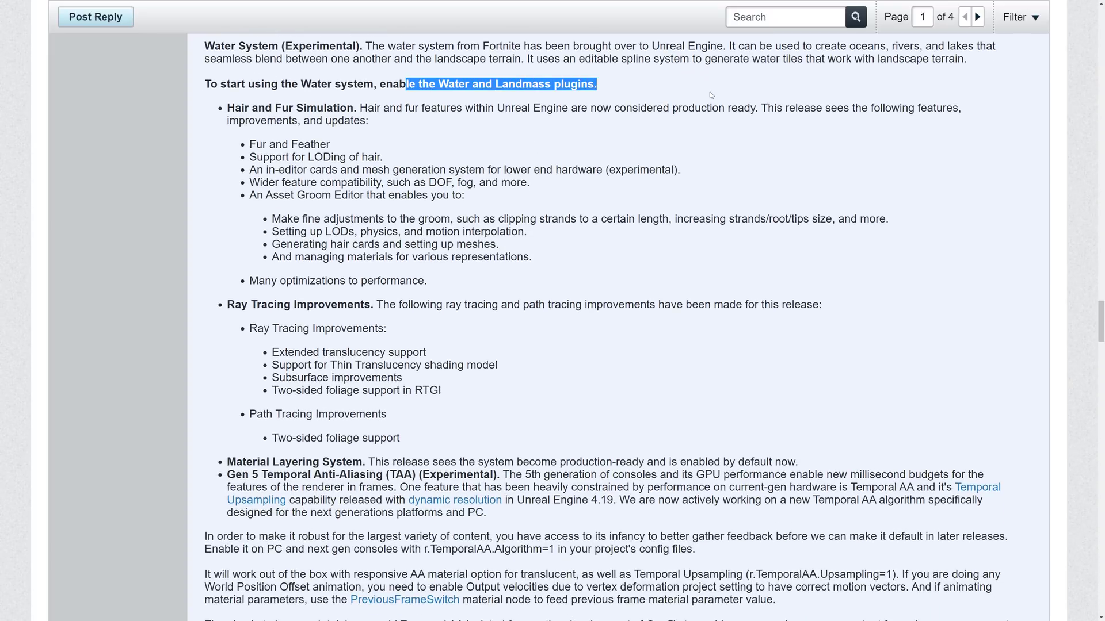
{"action": "left_click", "coordinate": [684, 88]}
{"action": "left_click_drag", "start_coordinate": [217, 112], "coordinate": [439, 109]}
{"action": "left_click", "coordinate": [438, 109]}
{"action": "scroll", "coordinate": [386, 174], "scroll_direction": "down", "scroll_amount": 3}
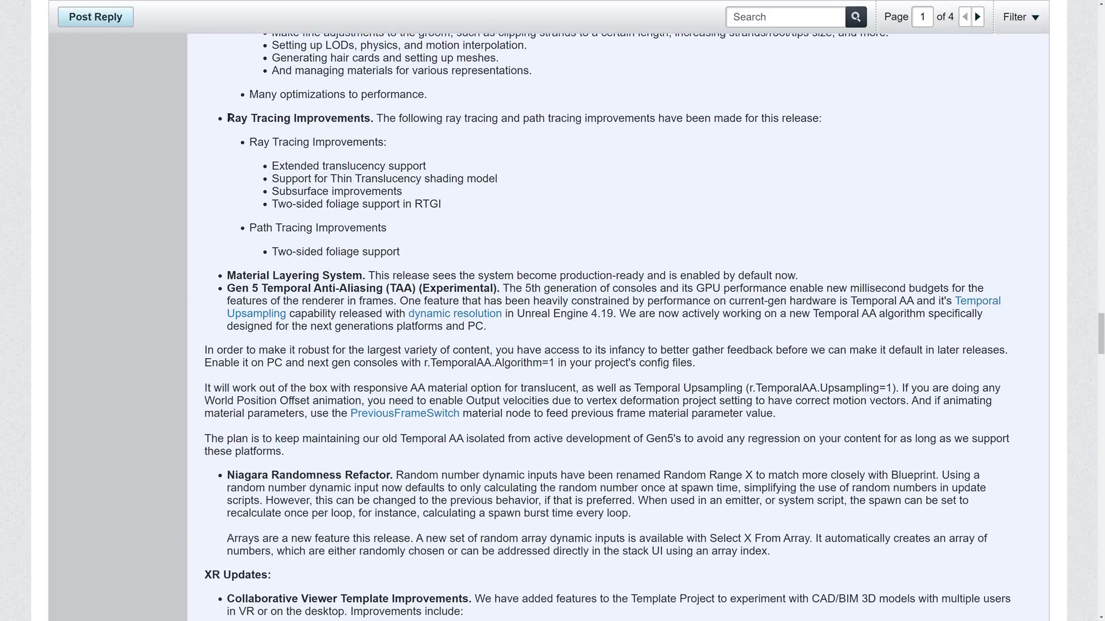
Highlight the Ray Tracing Improvements heading and read that section
{"action": "left_click_drag", "start_coordinate": [228, 118], "coordinate": [420, 119]}
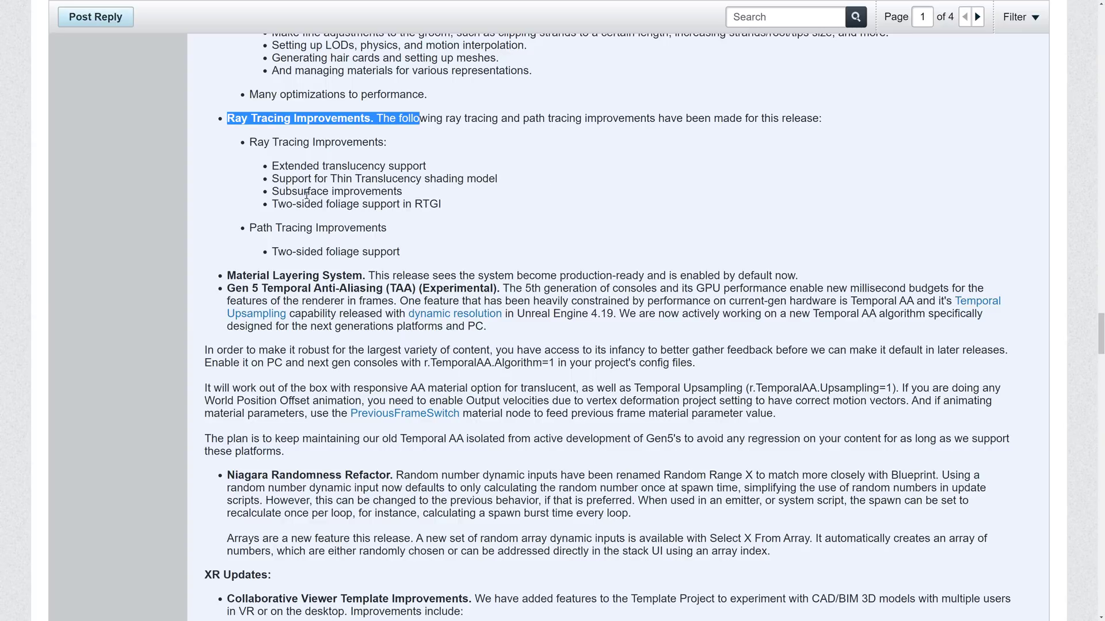
{"action": "left_click", "coordinate": [333, 204]}
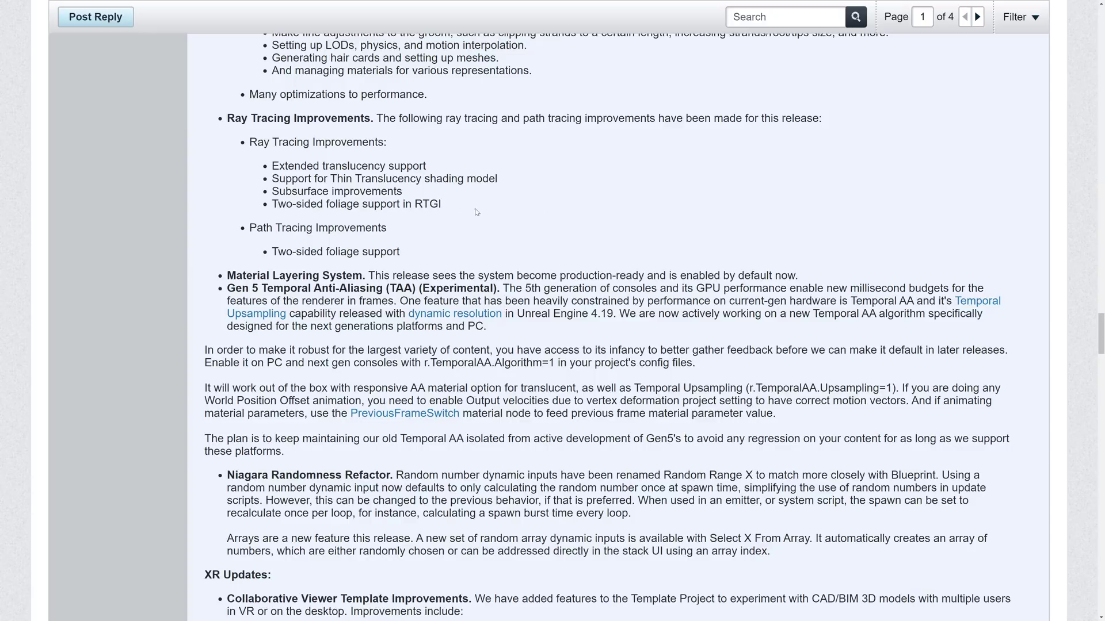
{"action": "scroll", "coordinate": [434, 216], "scroll_direction": "down", "scroll_amount": 3}
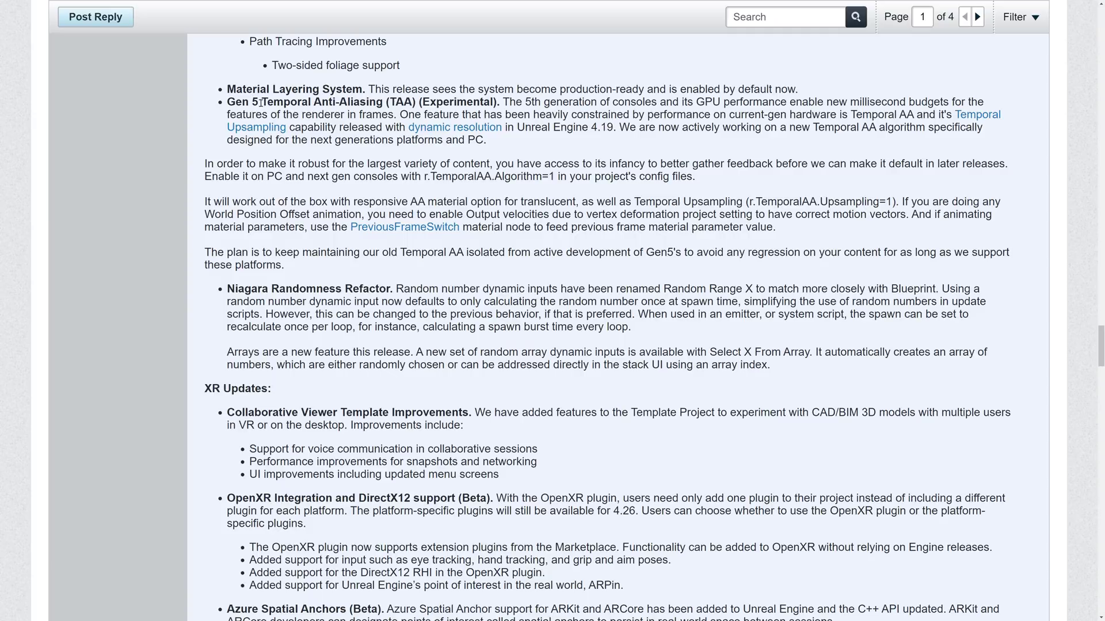
Mark the experimental Gen 5 TAA heading and the start of the Niagara notes, continuing toward XR Updates
{"action": "double_click", "coordinate": [470, 106]}
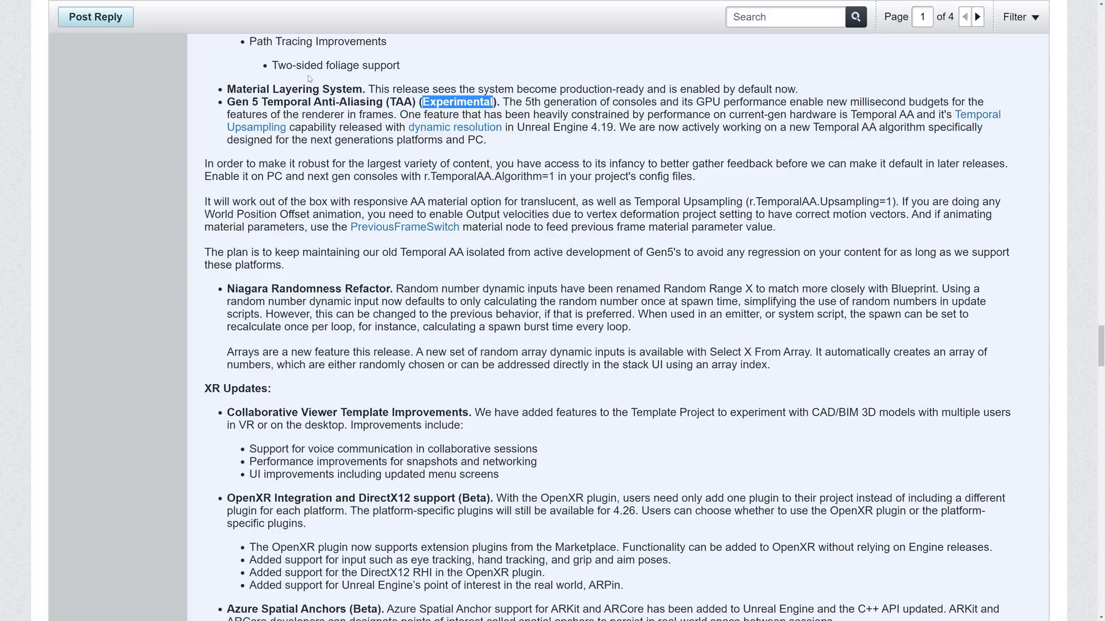
{"action": "scroll", "coordinate": [345, 224], "scroll_direction": "down", "scroll_amount": 2}
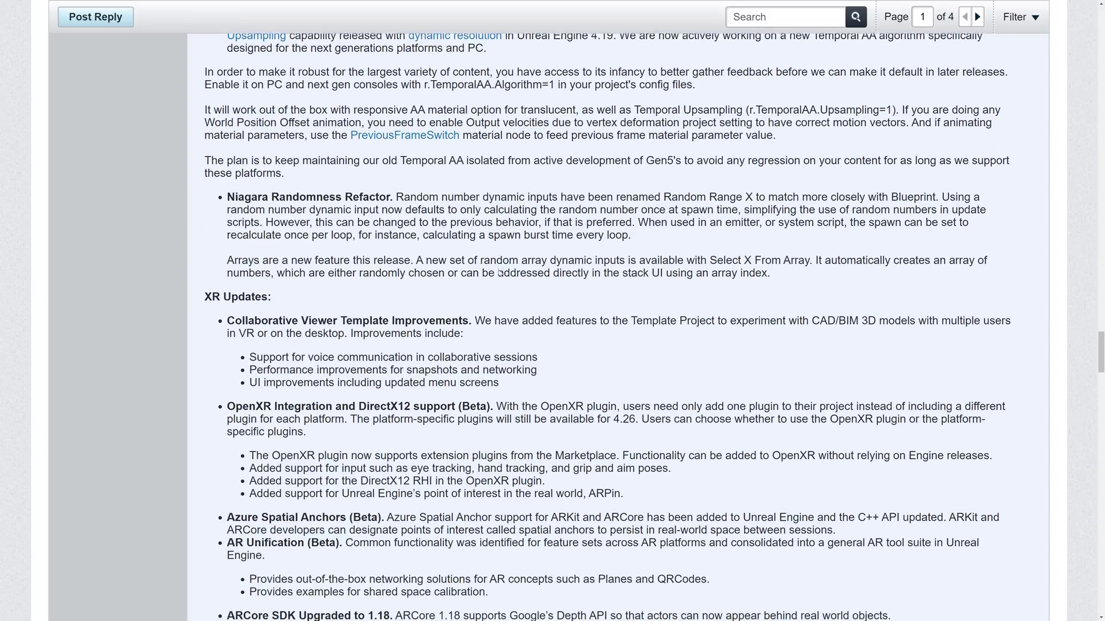
{"action": "left_click_drag", "start_coordinate": [216, 177], "coordinate": [594, 214]}
{"action": "left_click", "coordinate": [596, 217]}
{"action": "scroll", "coordinate": [598, 223], "scroll_direction": "down", "scroll_amount": 3}
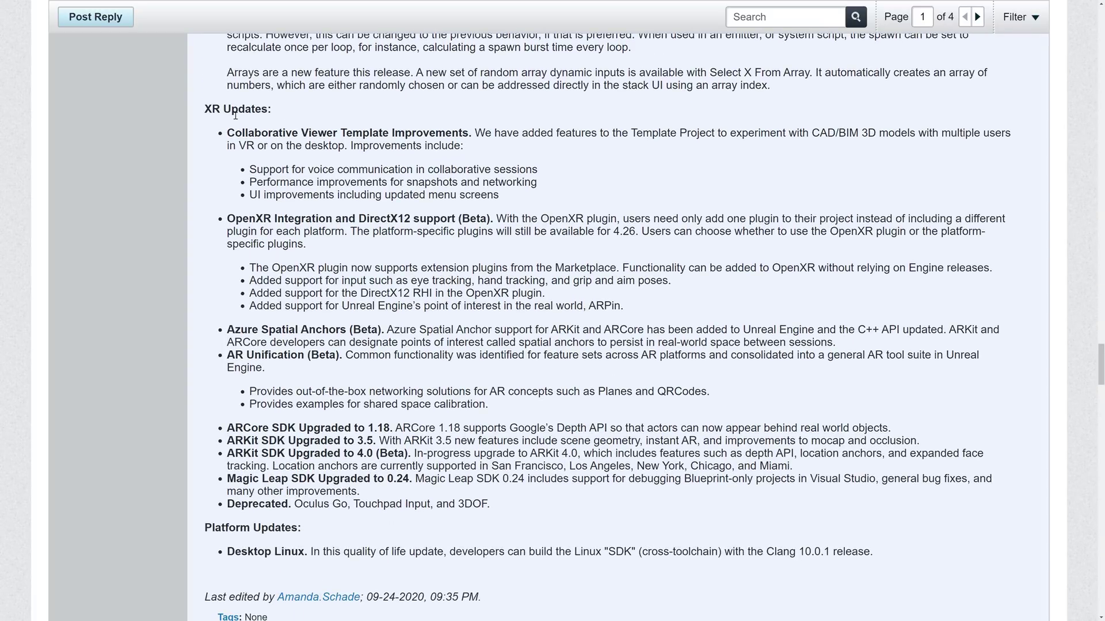
Highlight the OpenXR and DirectX12 support heading and the ARCore and ARKit SDK upgrades
{"action": "left_click_drag", "start_coordinate": [230, 221], "coordinate": [483, 219]}
{"action": "left_click", "coordinate": [482, 219]}
{"action": "scroll", "coordinate": [429, 135], "scroll_direction": "down", "scroll_amount": 3}
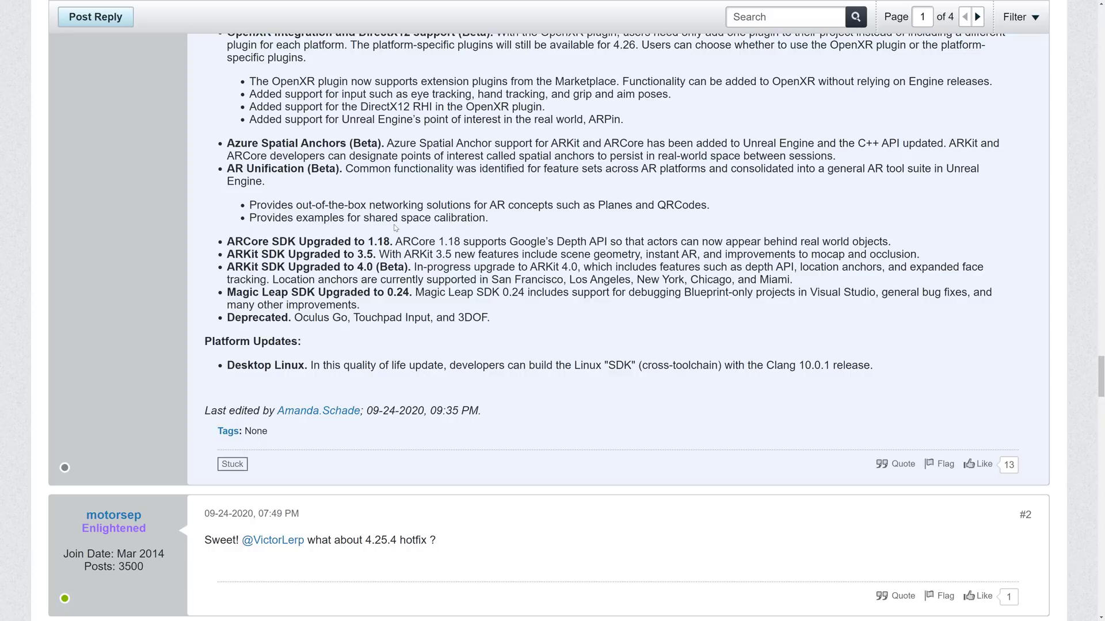
{"action": "scroll", "coordinate": [395, 228], "scroll_direction": "down", "scroll_amount": 2}
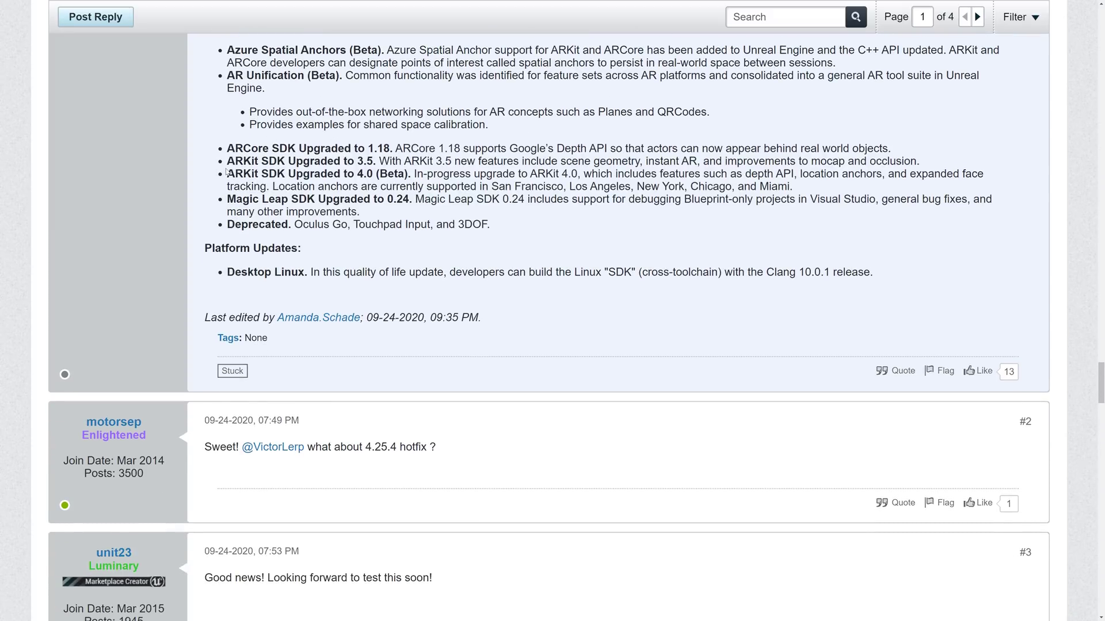
{"action": "double_click", "coordinate": [251, 147]}
{"action": "double_click", "coordinate": [243, 161]}
{"action": "scroll", "coordinate": [393, 170], "scroll_direction": "down", "scroll_amount": 2}
Highlight the list of deprecated XR features, including 3DOF
{"action": "left_click_drag", "start_coordinate": [236, 106], "coordinate": [424, 106]}
{"action": "double_click", "coordinate": [256, 132]}
{"action": "left_click_drag", "start_coordinate": [303, 131], "coordinate": [491, 137]}
{"action": "left_click", "coordinate": [492, 139]}
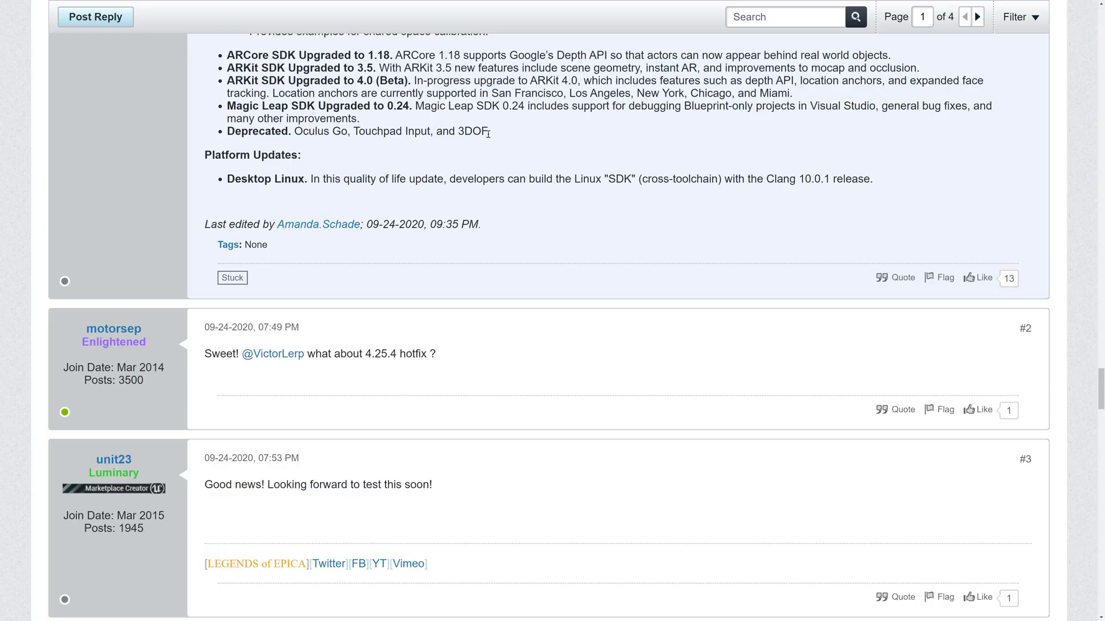
{"action": "left_click_drag", "start_coordinate": [488, 134], "coordinate": [458, 137]}
Skim the rest of the post, then return to the Unreal Editor's fractured cube level
{"action": "scroll", "coordinate": [555, 268], "scroll_direction": "up", "scroll_amount": 20}
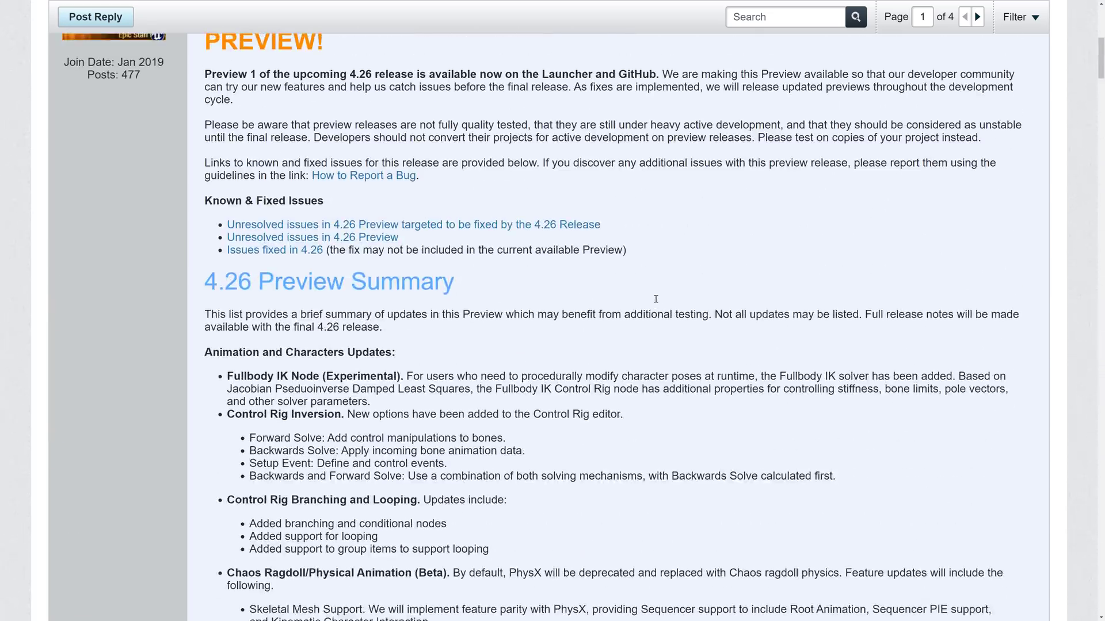
{"action": "scroll", "coordinate": [654, 288], "scroll_direction": "down", "scroll_amount": 15}
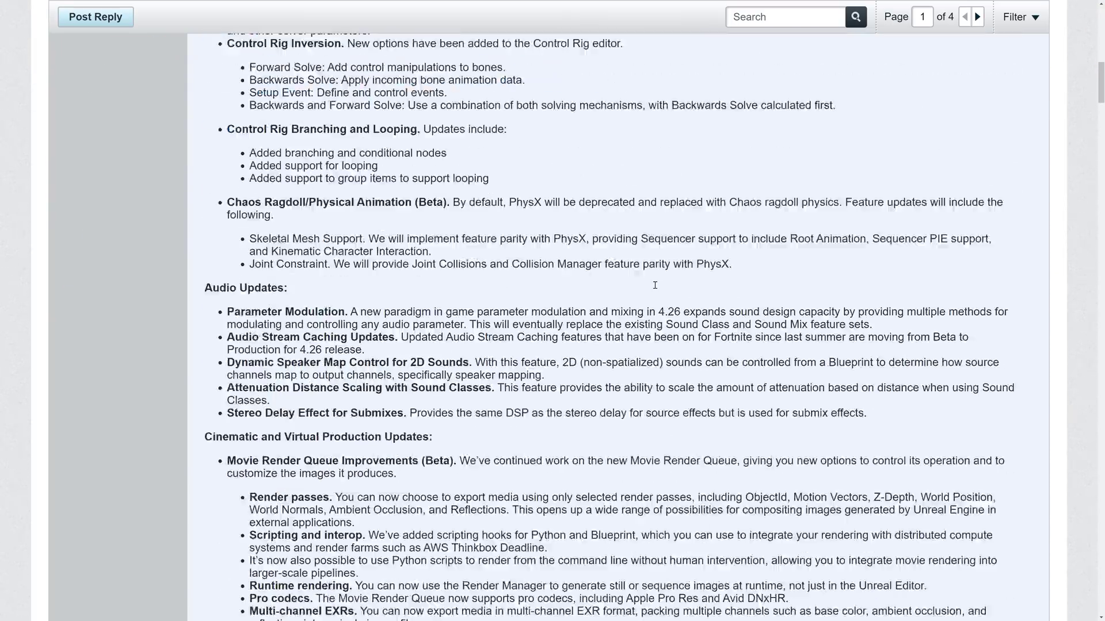
{"action": "scroll", "coordinate": [656, 276], "scroll_direction": "down", "scroll_amount": 7}
{"action": "scroll", "coordinate": [656, 276], "scroll_direction": "up", "scroll_amount": 4}
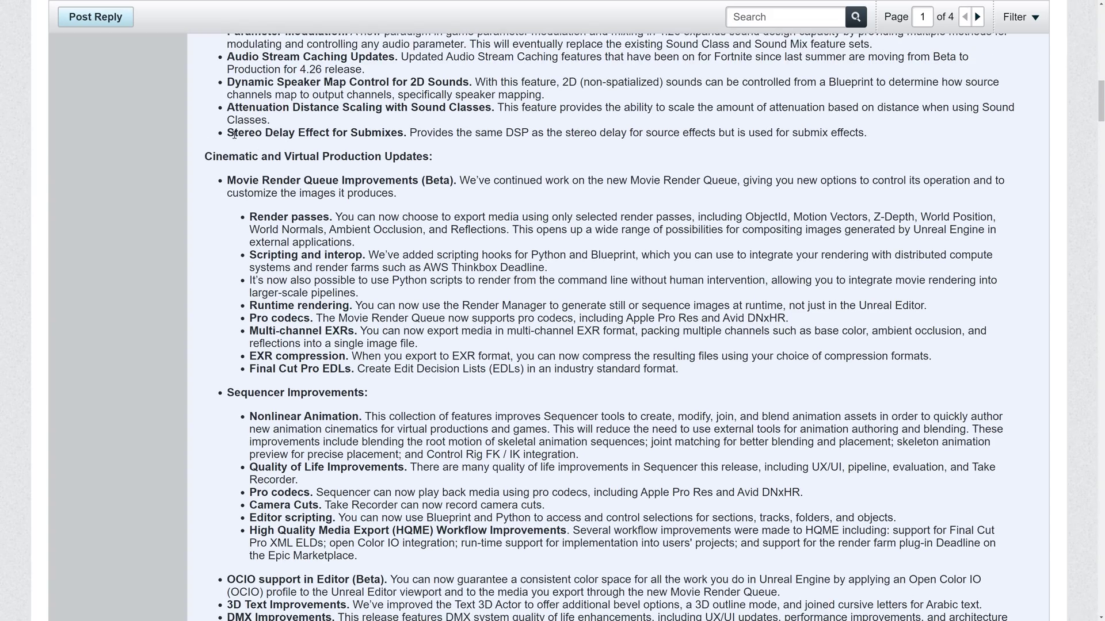
{"action": "left_click_drag", "start_coordinate": [204, 157], "coordinate": [761, 450]}
{"action": "scroll", "coordinate": [780, 239], "scroll_direction": "down", "scroll_amount": 20}
{"action": "scroll", "coordinate": [744, 419], "scroll_direction": "down", "scroll_amount": 8}
{"action": "scroll", "coordinate": [761, 450], "scroll_direction": "down", "scroll_amount": 10}
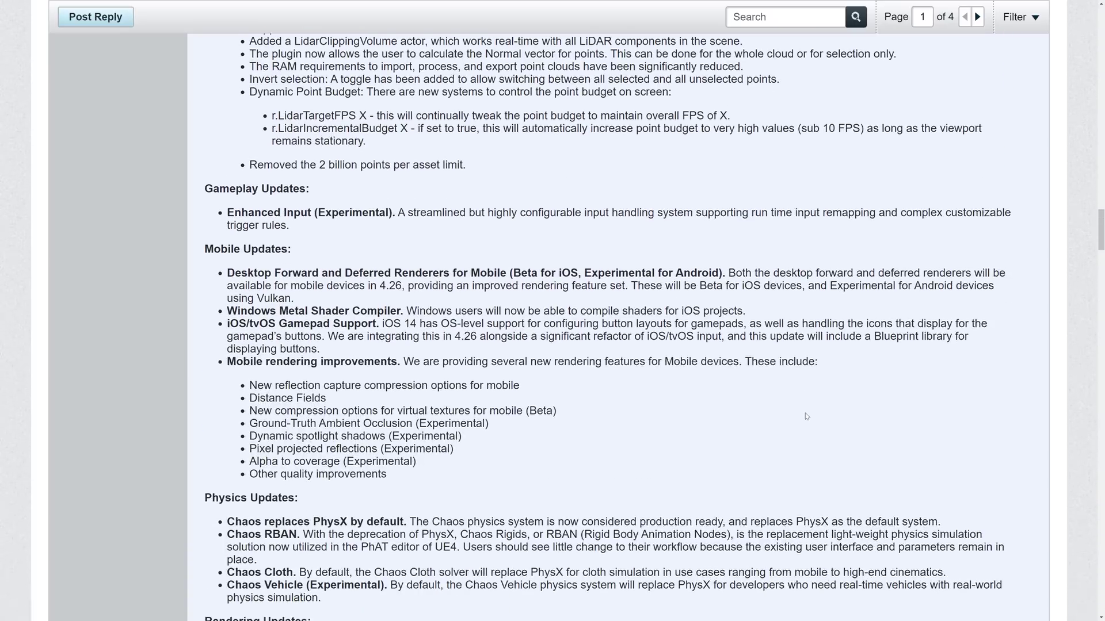
{"action": "key", "text": "alt+Tab"}
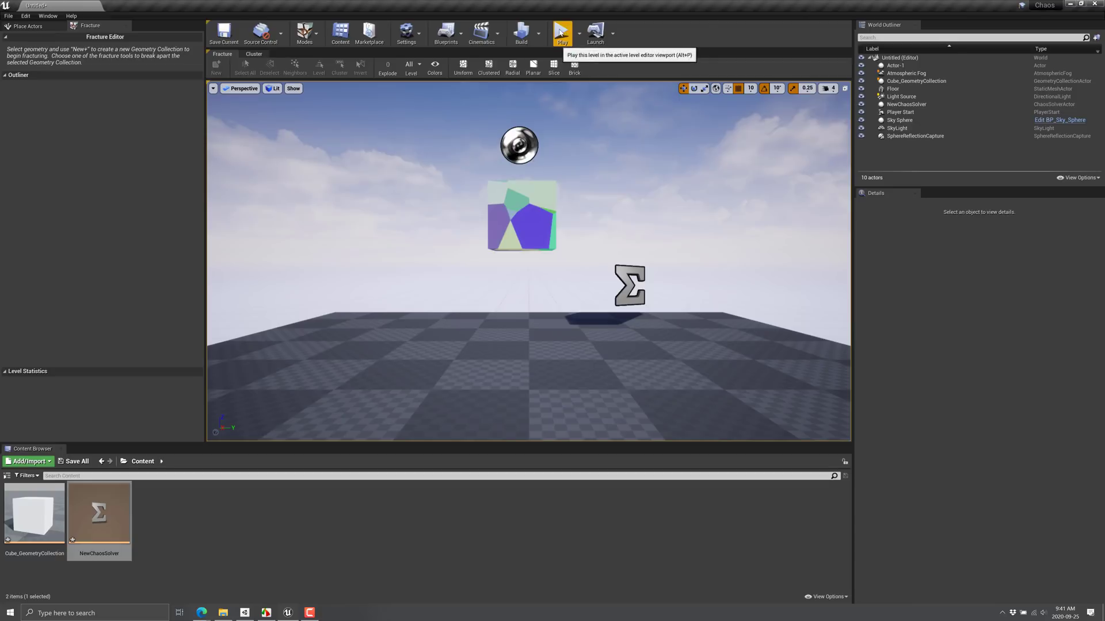
Start Play In Editor so the fractured cube drops and shatters on the floor
{"action": "left_click", "coordinate": [561, 32]}
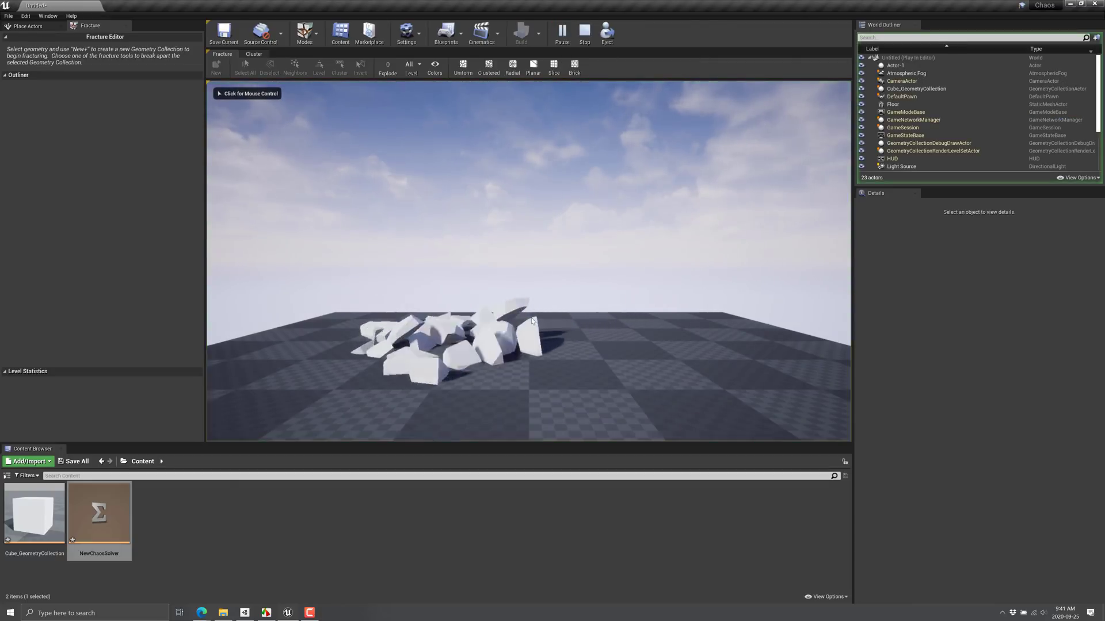